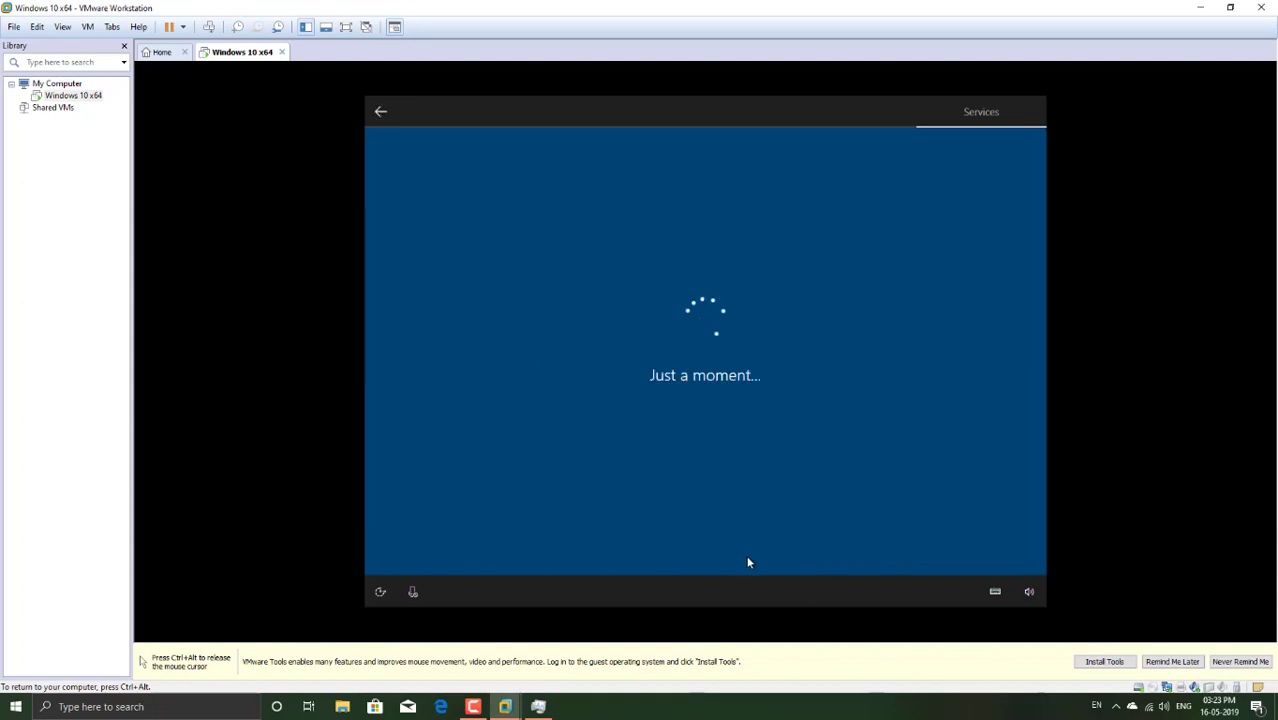
pyautogui.press('Return')
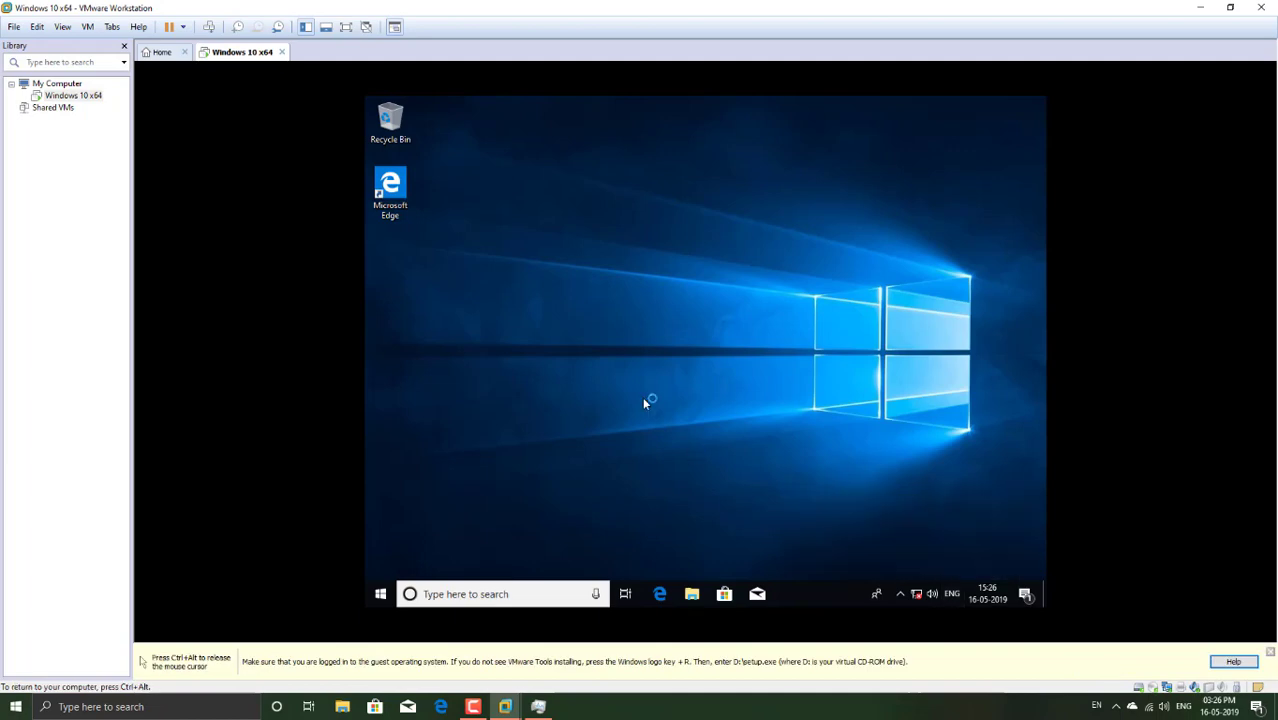
# Step: Launch VMware Tools setup from the guest's DVD drive, then open the guest's Display settings
pyautogui.click(690, 593)
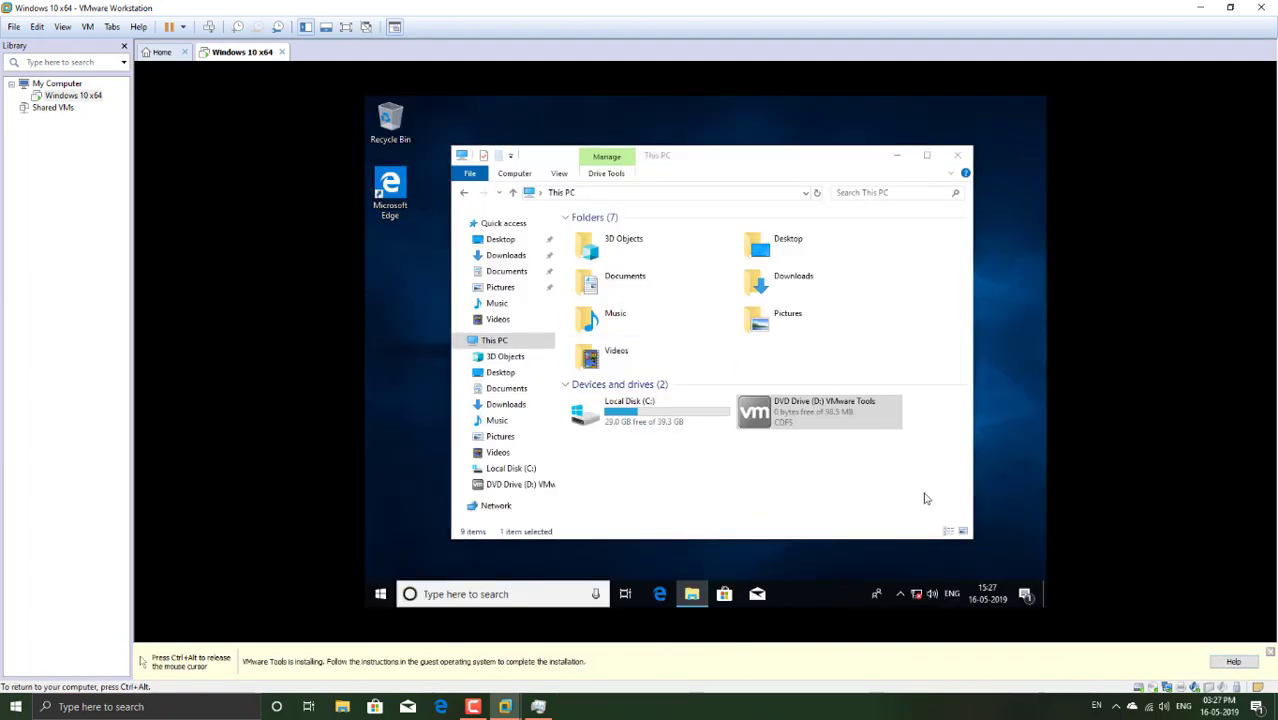
pyautogui.click(780, 445)
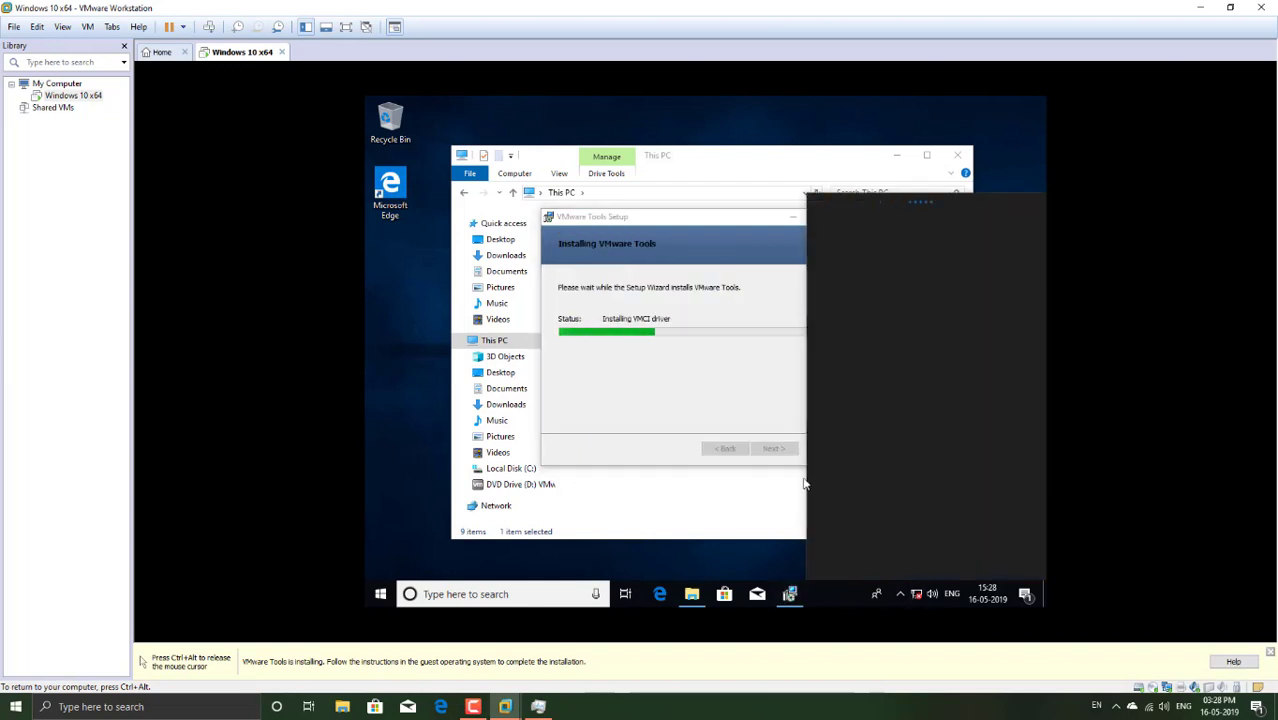
pyautogui.click(925, 474)
pyautogui.click(380, 594)
pyautogui.click(380, 531)
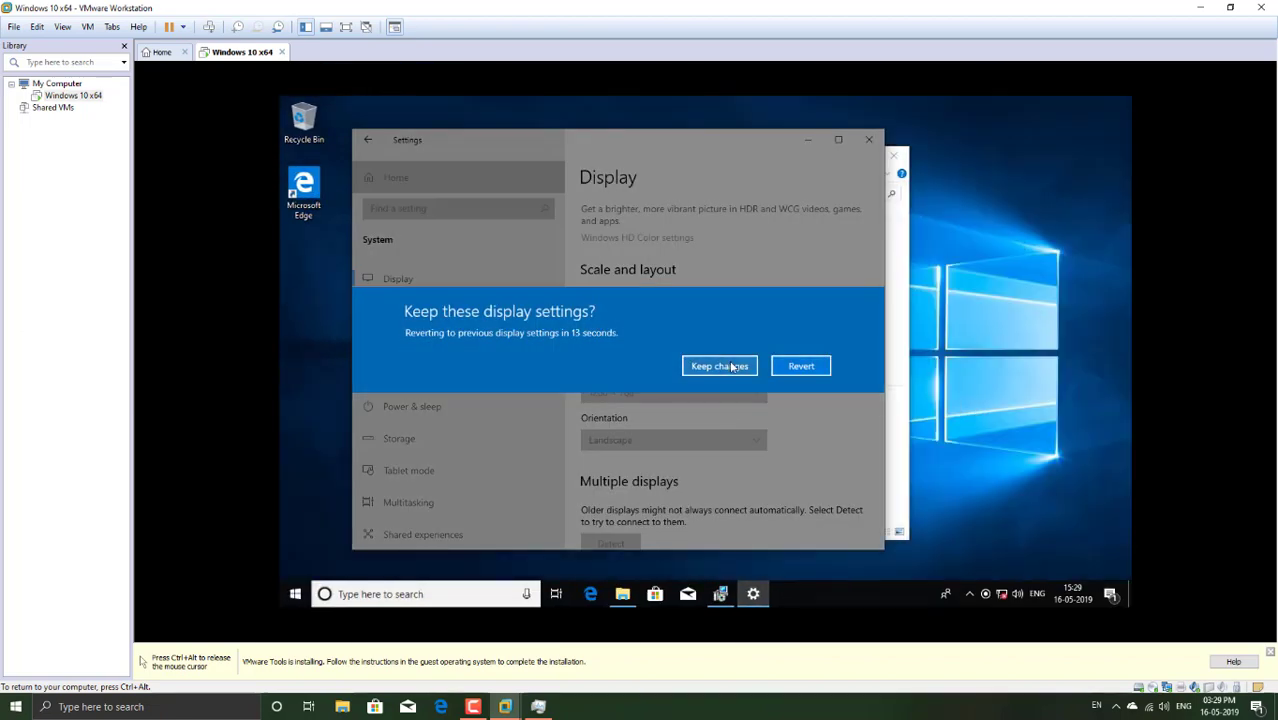
# Step: Keep the 1280 × 768 guest resolution and finish VMware Tools setup with a restart
pyautogui.click(735, 365)
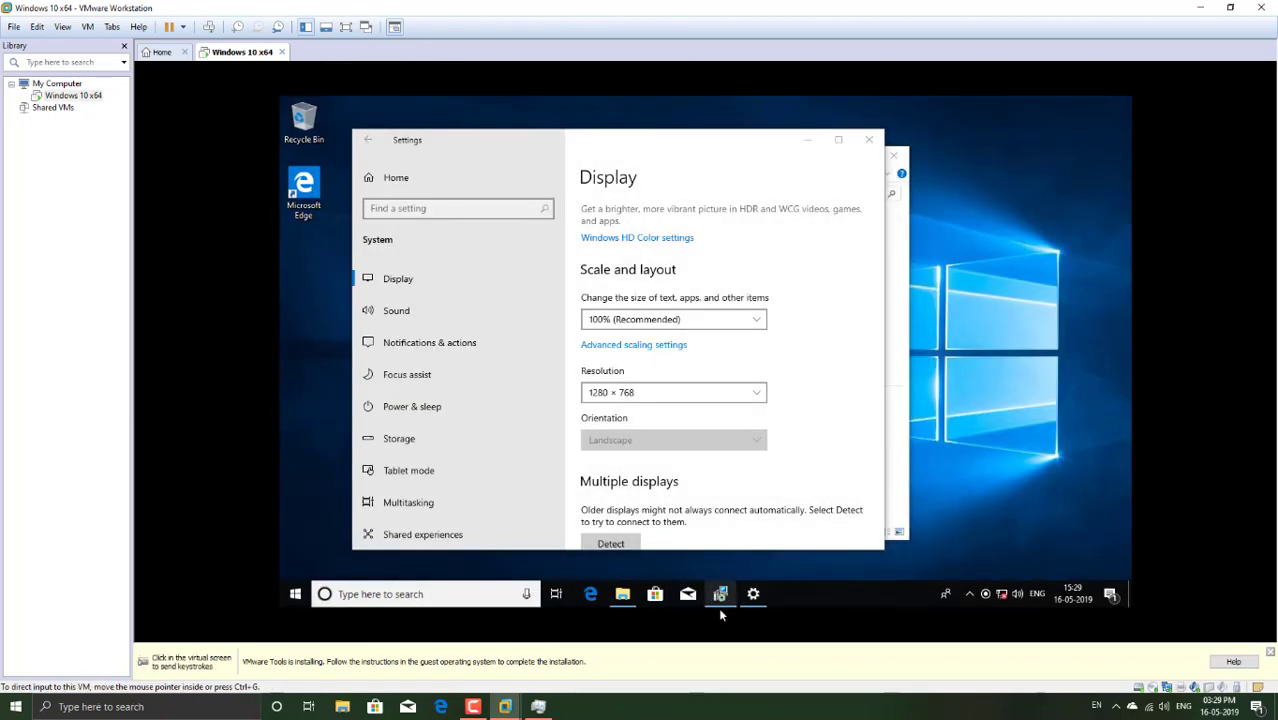
pyautogui.click(737, 394)
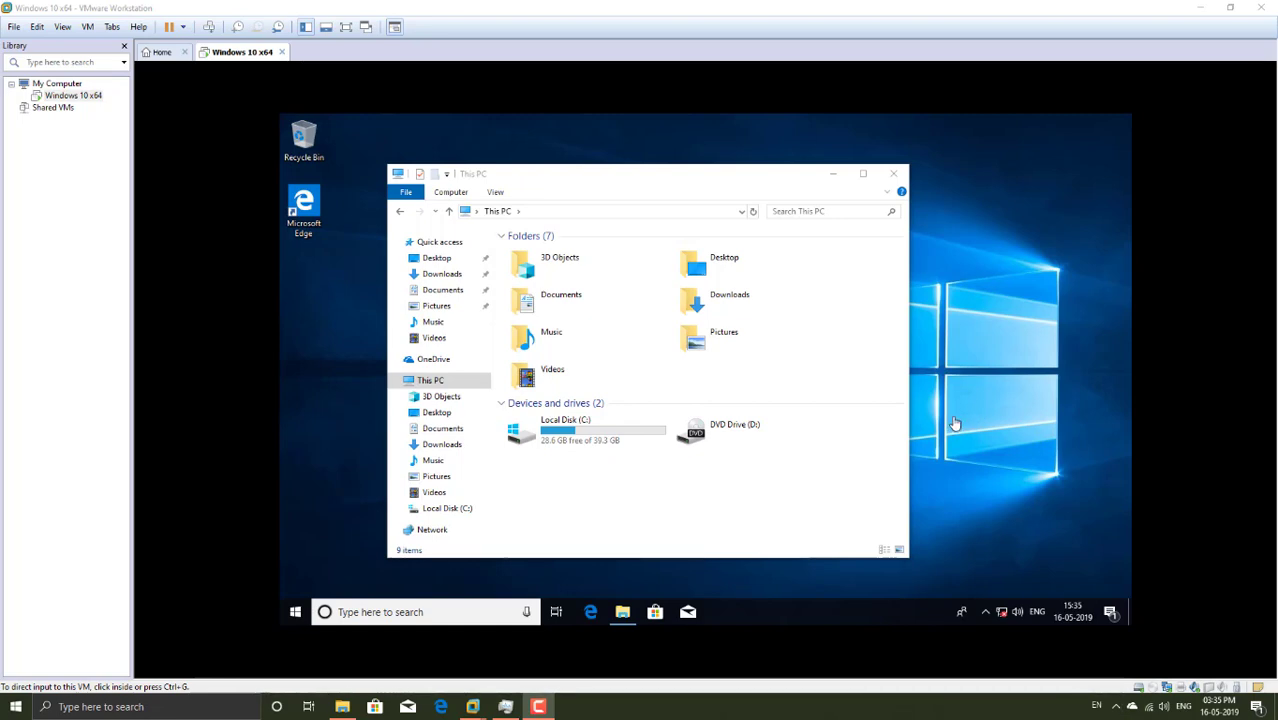
# Step: Close the host's GHOSTY (F:) drive window
pyautogui.moveTo(342, 706)
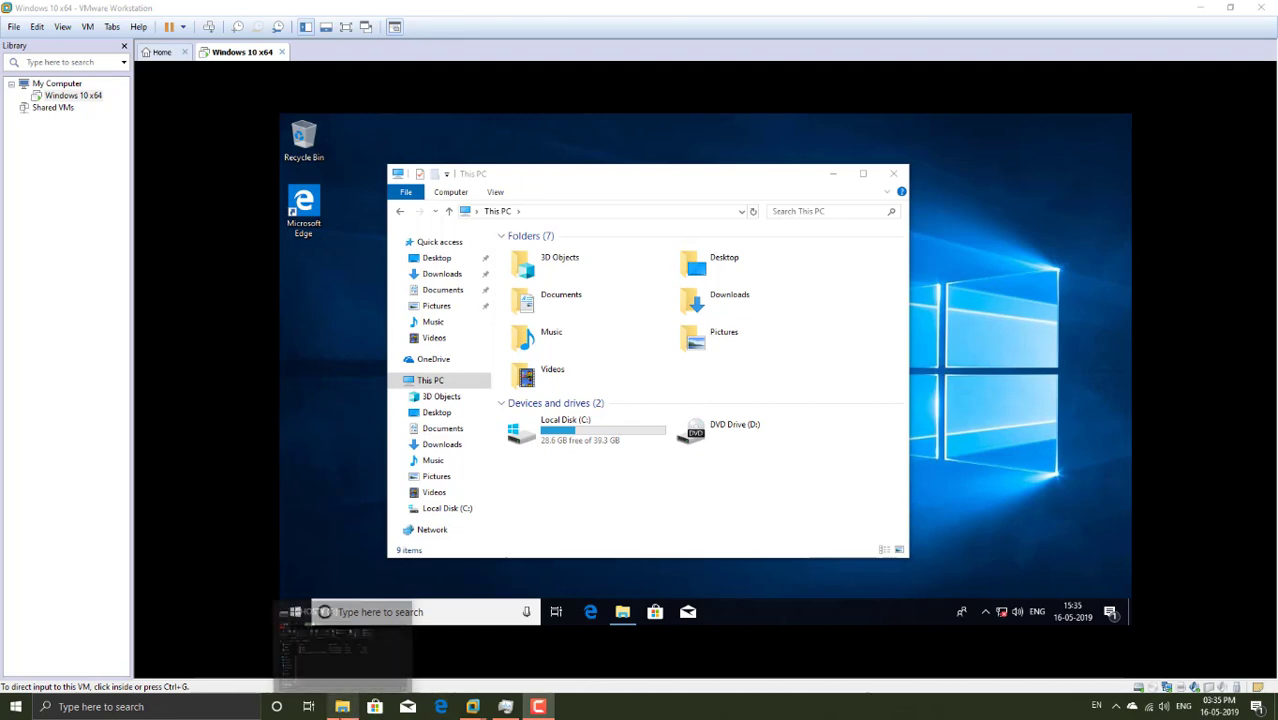
pyautogui.click(348, 658)
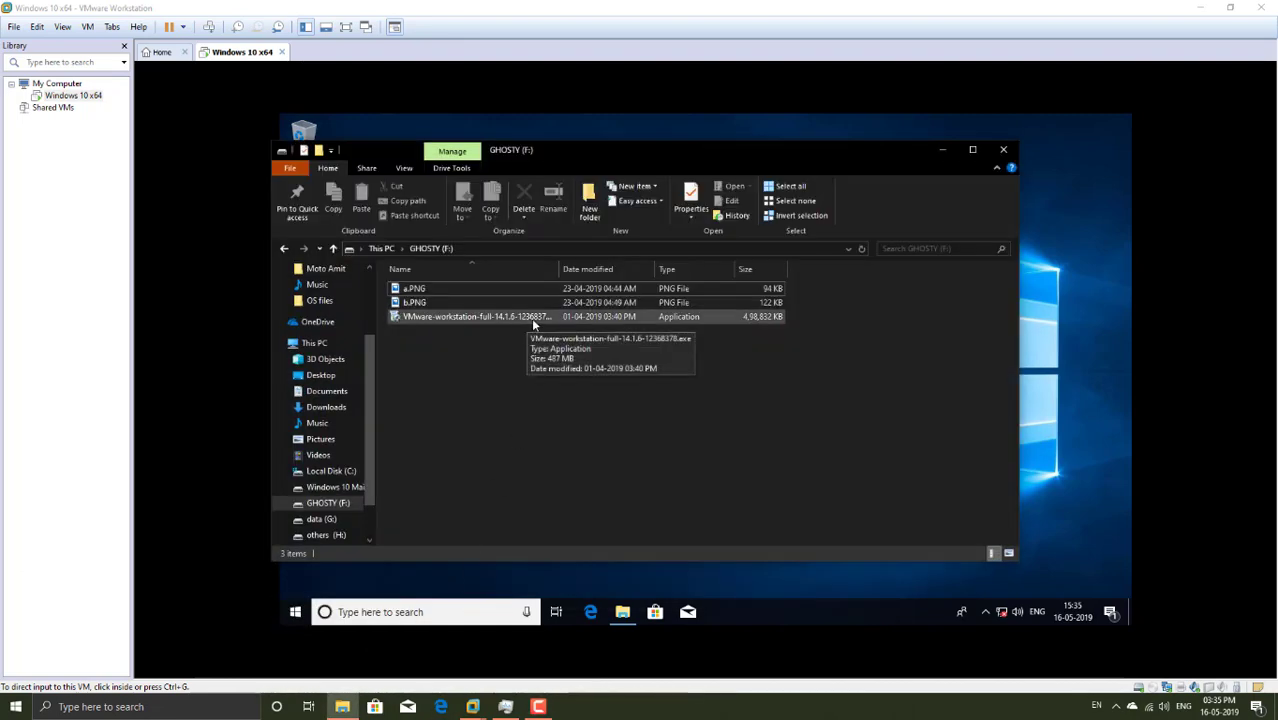
pyautogui.click(1004, 151)
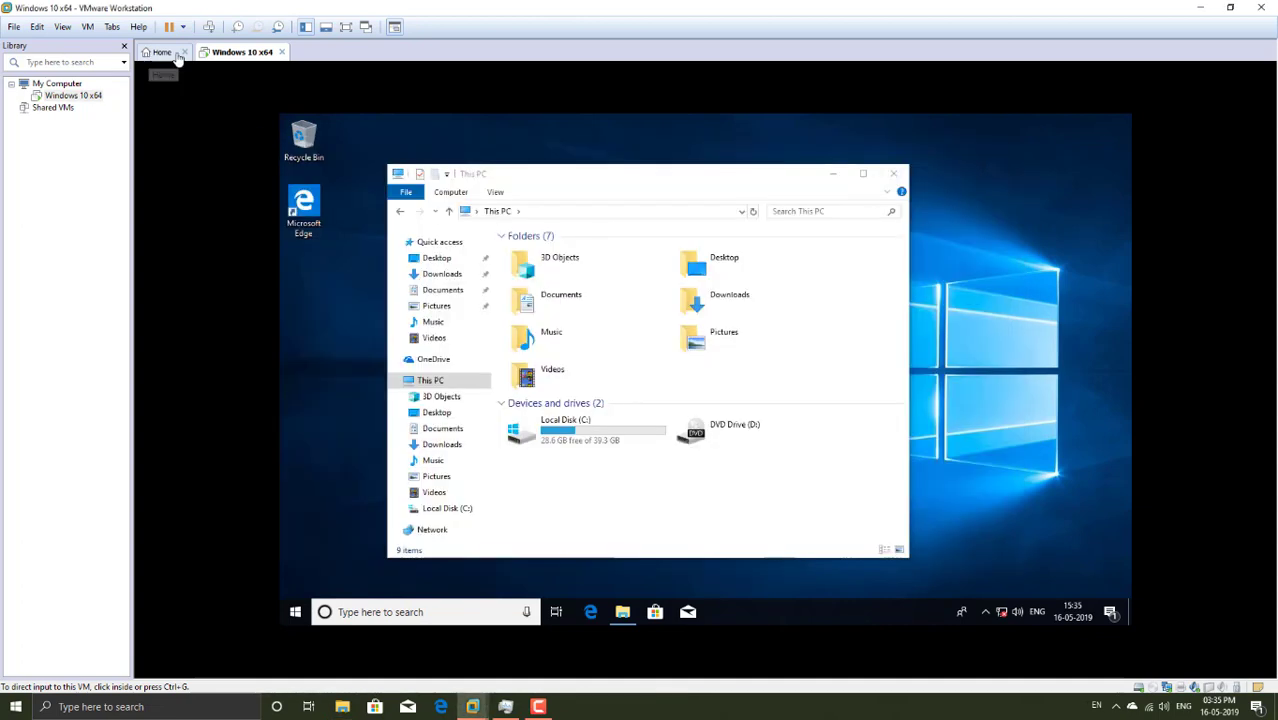
# Step: Connect the STEC USB 2.0 drive to the guest, confirming its removal from the host
pyautogui.rightClick(238, 54)
pyautogui.moveTo(328, 99)
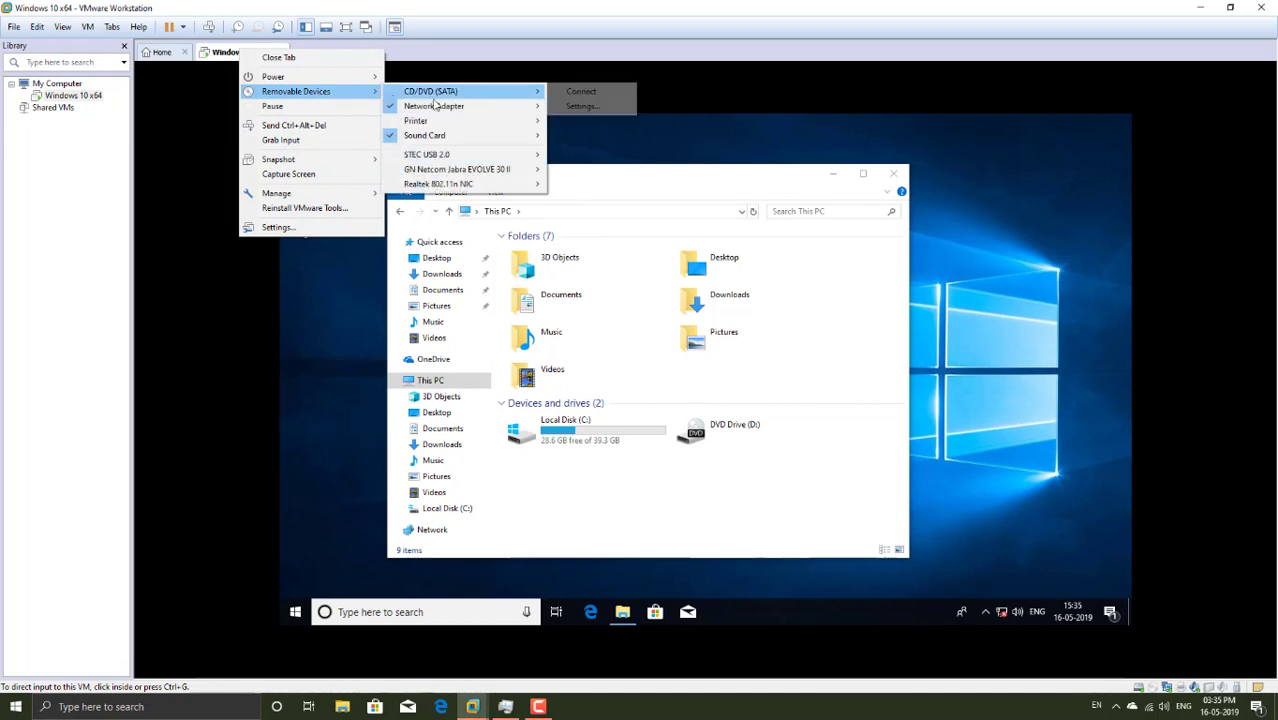
pyautogui.moveTo(460, 169)
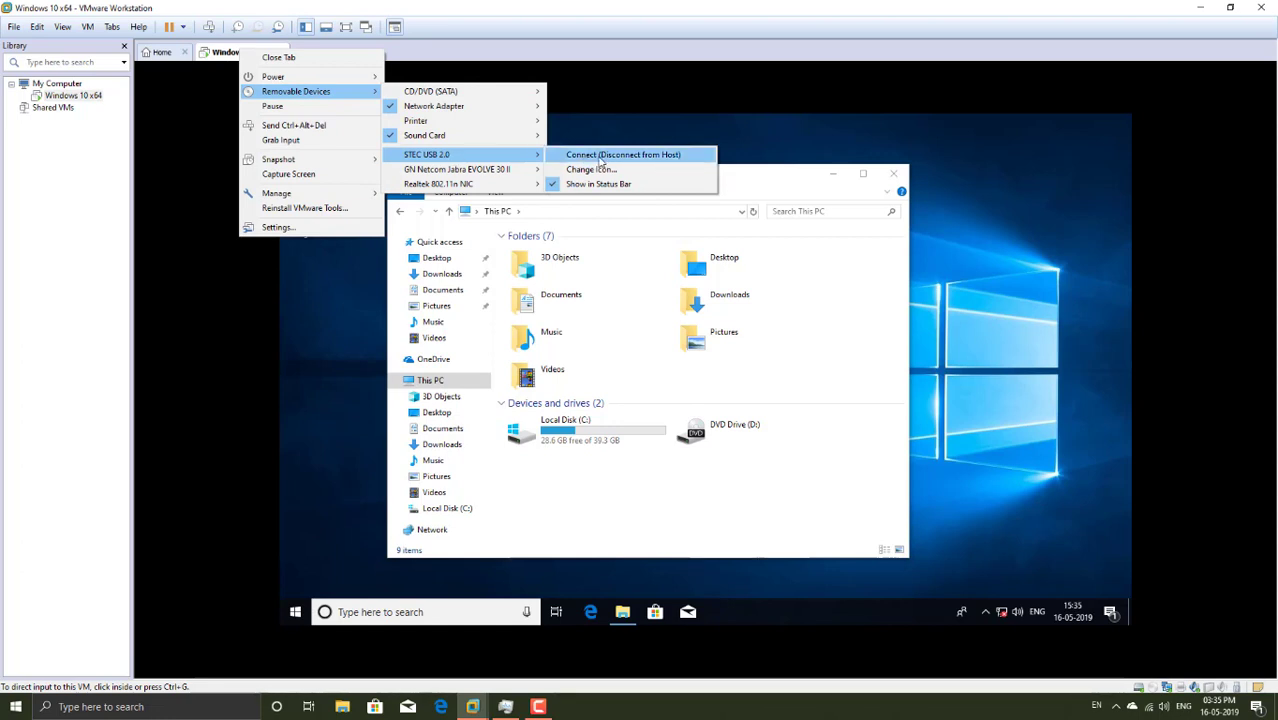
pyautogui.click(601, 162)
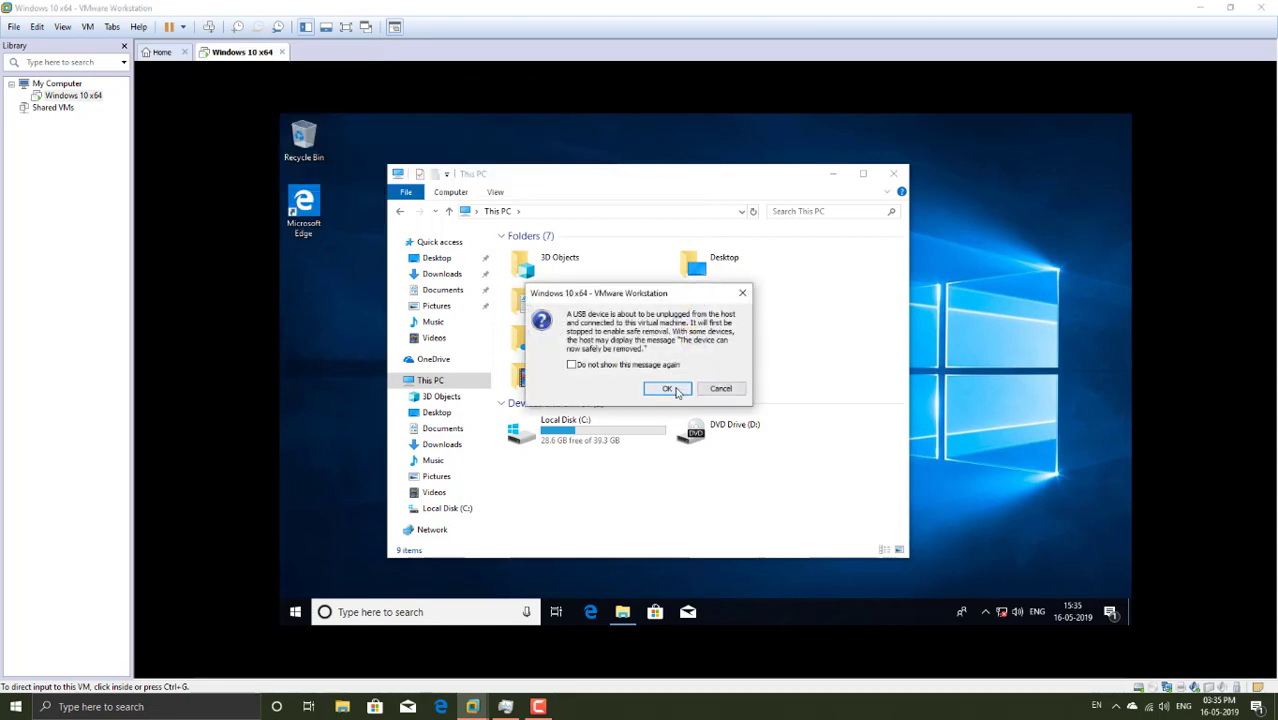
pyautogui.click(676, 390)
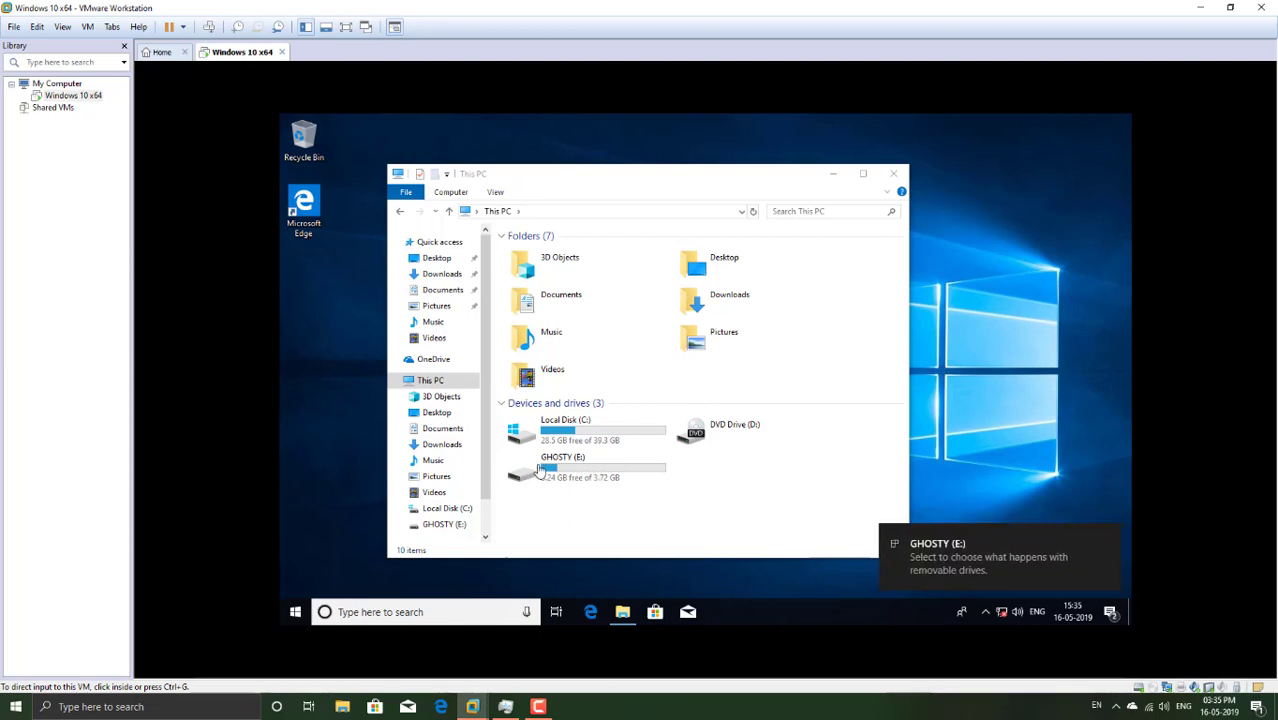
# Step: Run the VMware installer from GHOSTY (E:) as administrator and check guest performance in Task Manager
pyautogui.click(563, 477)
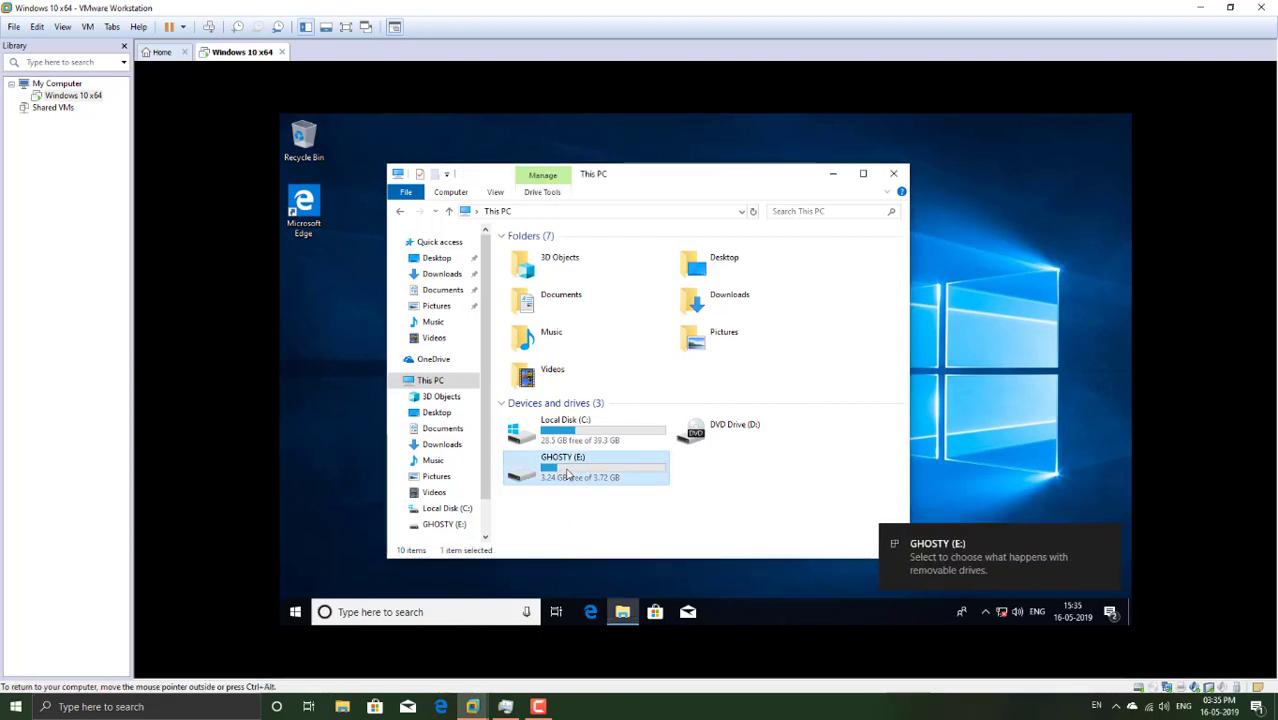
pyautogui.doubleClick(588, 479)
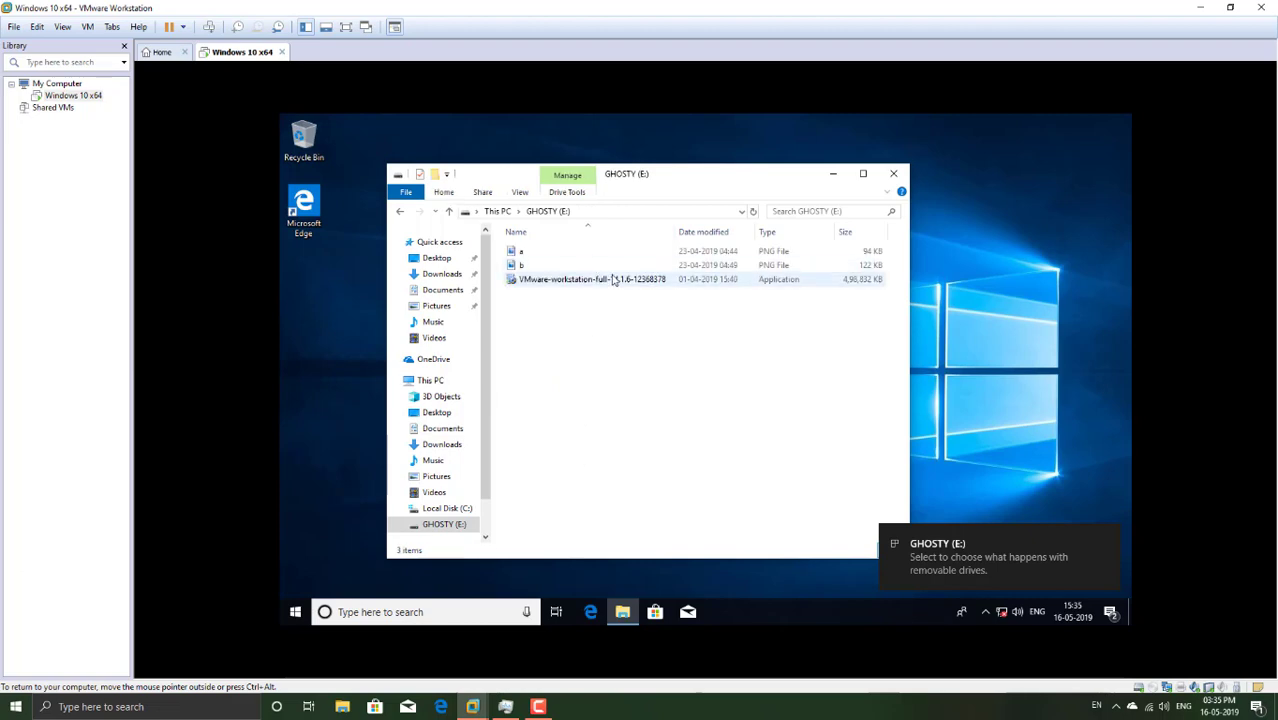
pyautogui.rightClick(578, 281)
pyautogui.click(624, 304)
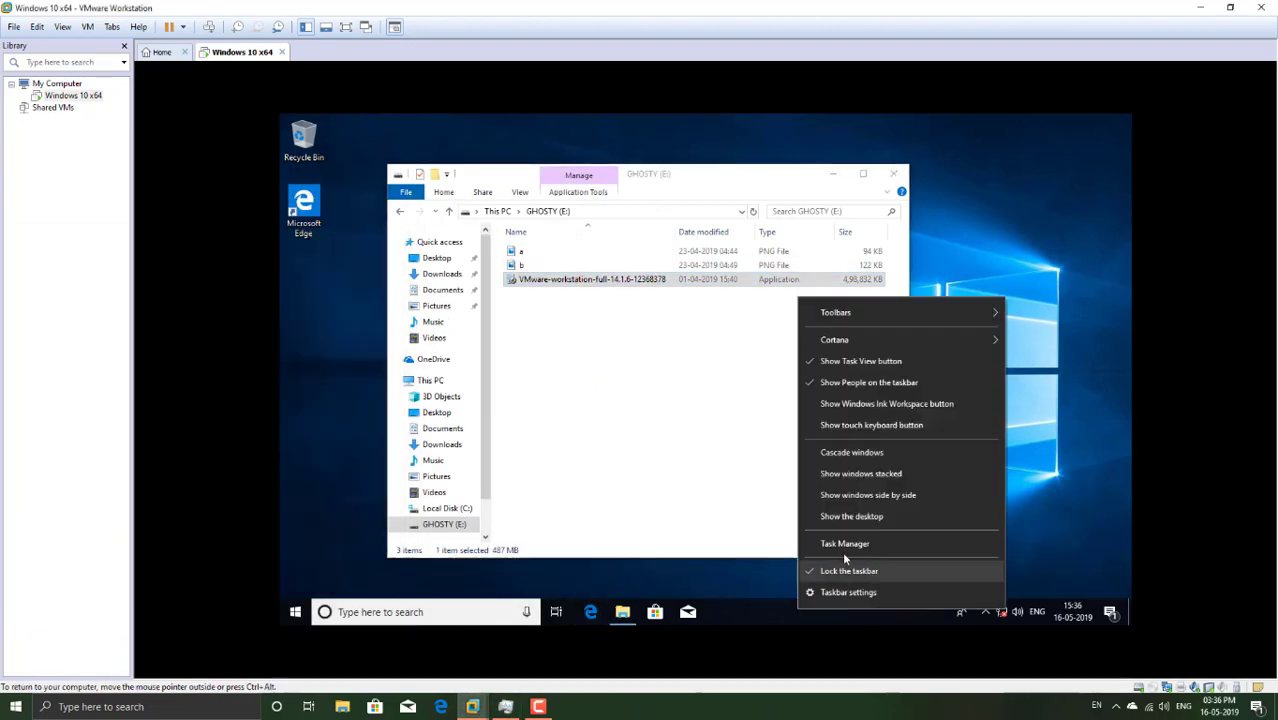
pyautogui.click(843, 545)
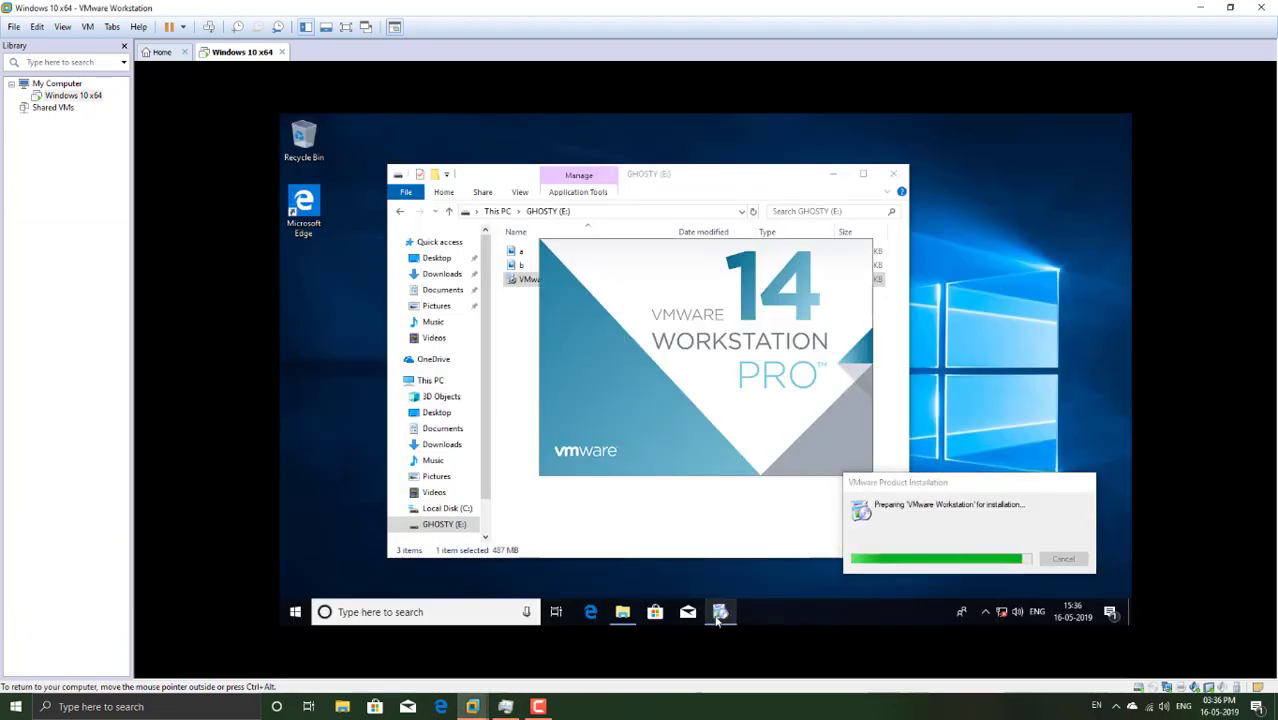
pyautogui.click(412, 243)
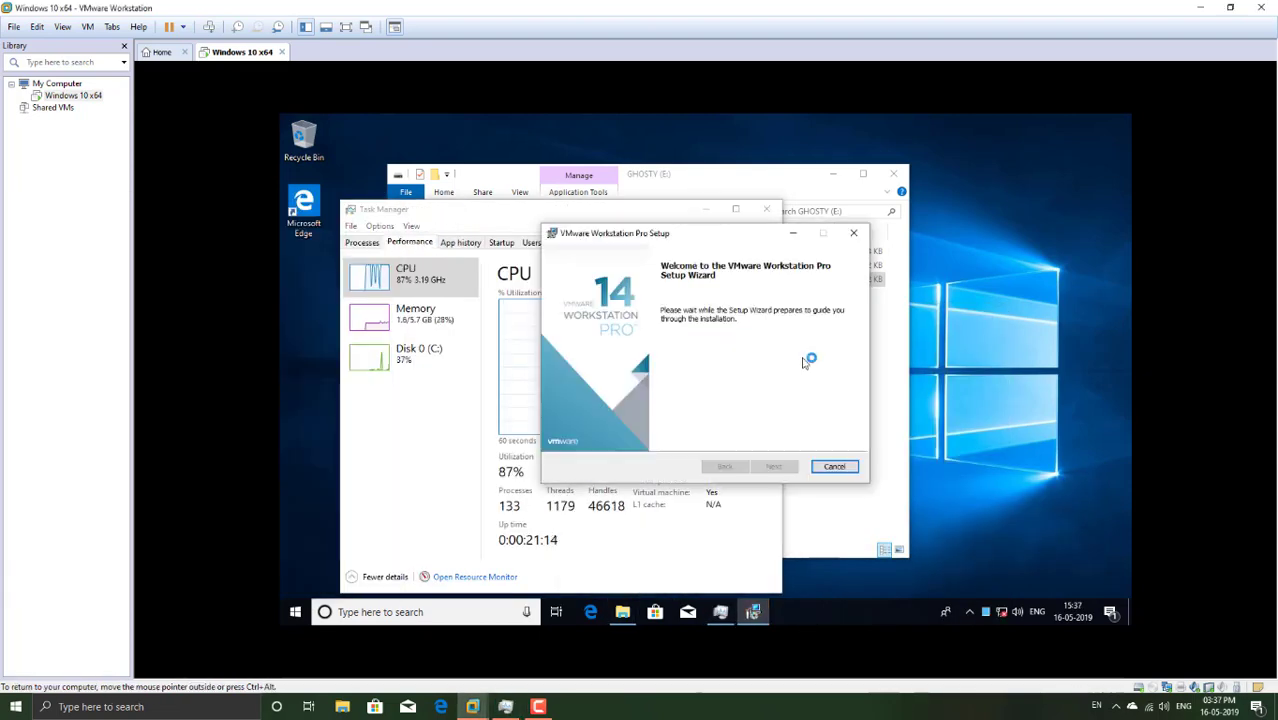
# Step: Accept the licence and install Workstation Pro 14 with default location, options and shortcuts
pyautogui.click(774, 466)
pyautogui.click(568, 434)
pyautogui.click(774, 466)
pyautogui.click(774, 466)
pyautogui.click(774, 466)
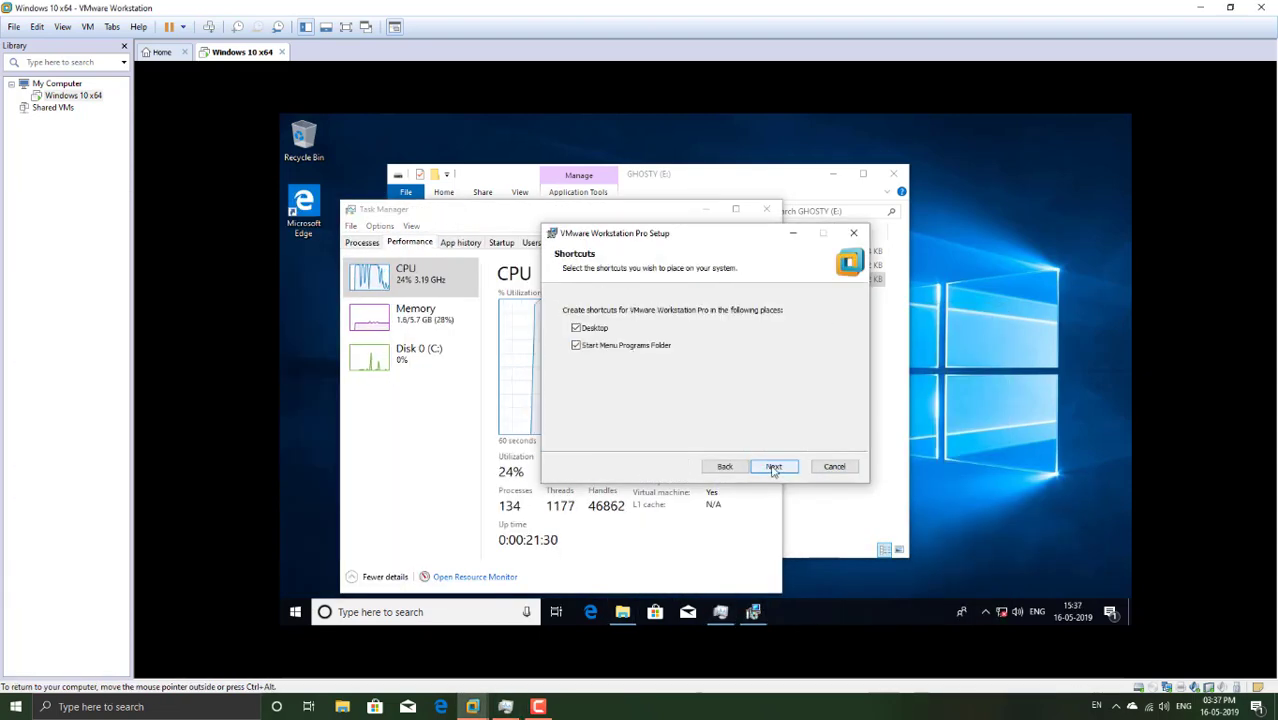
pyautogui.click(774, 466)
pyautogui.click(776, 466)
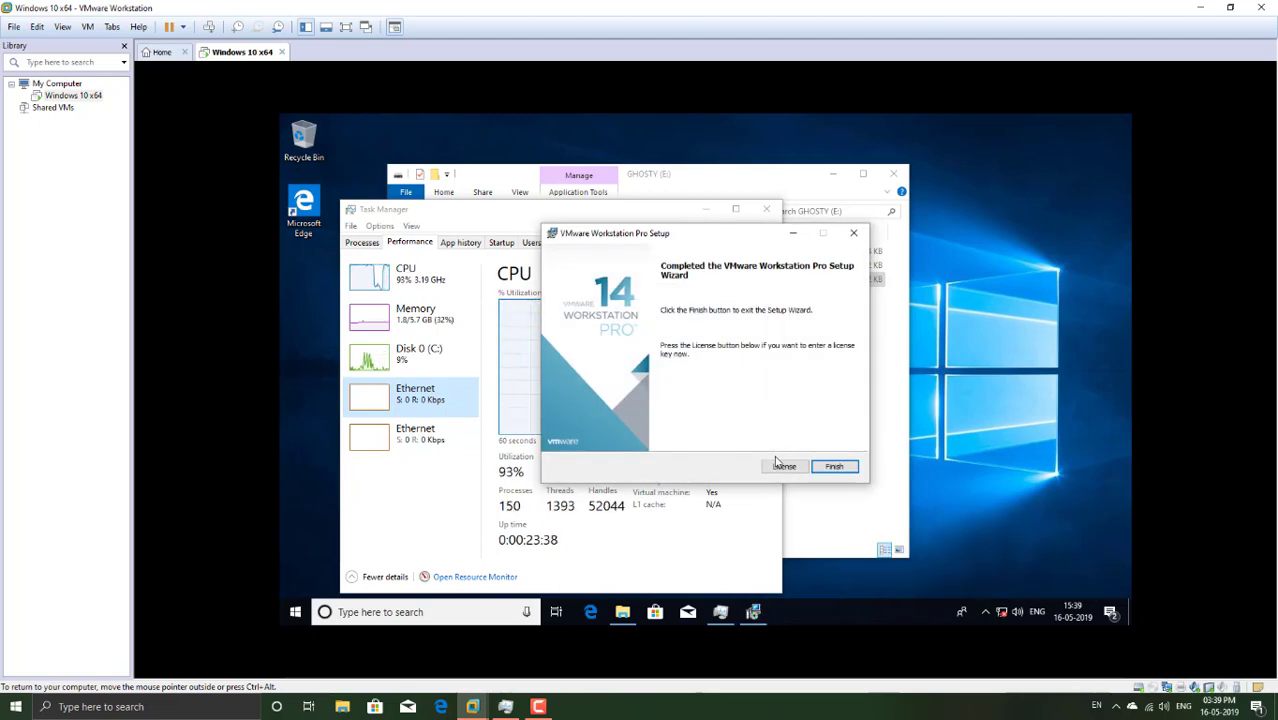
# Step: Finish the Workstation Pro setup and shut down and power off the guest
pyautogui.click(834, 466)
pyautogui.click(655, 392)
pyautogui.click(295, 612)
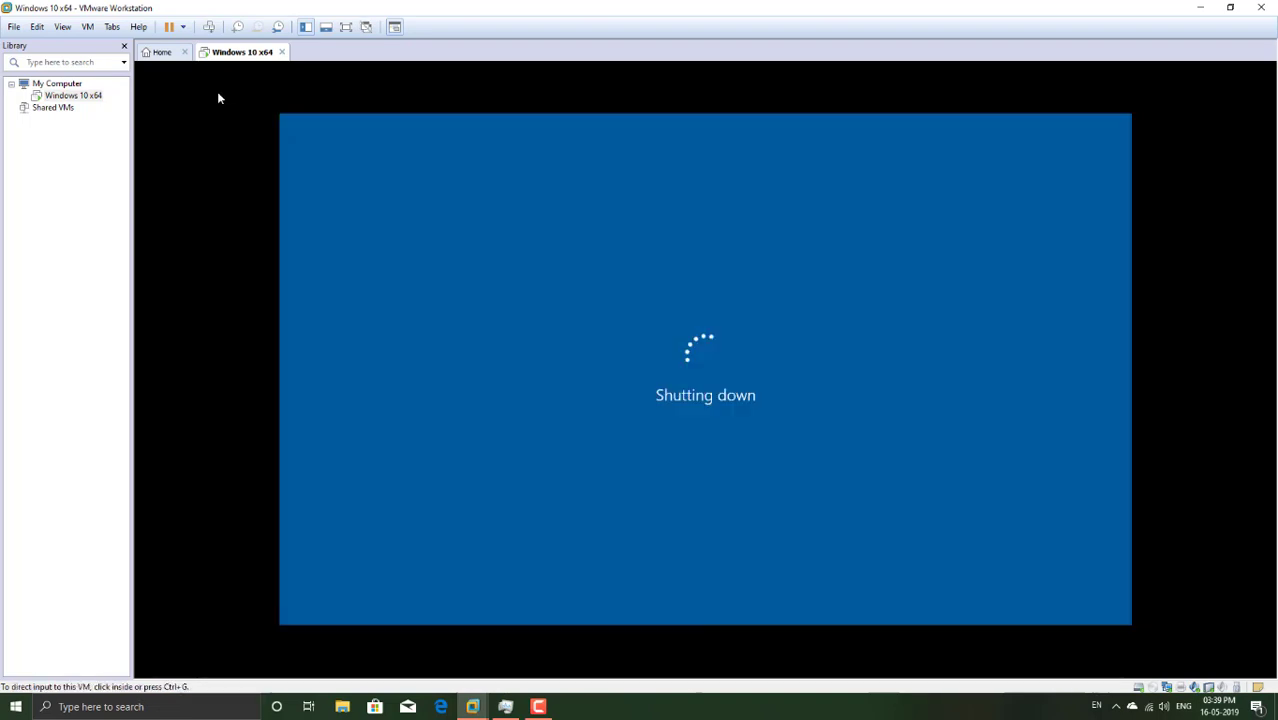
pyautogui.click(182, 26)
pyautogui.click(200, 123)
pyautogui.click(668, 376)
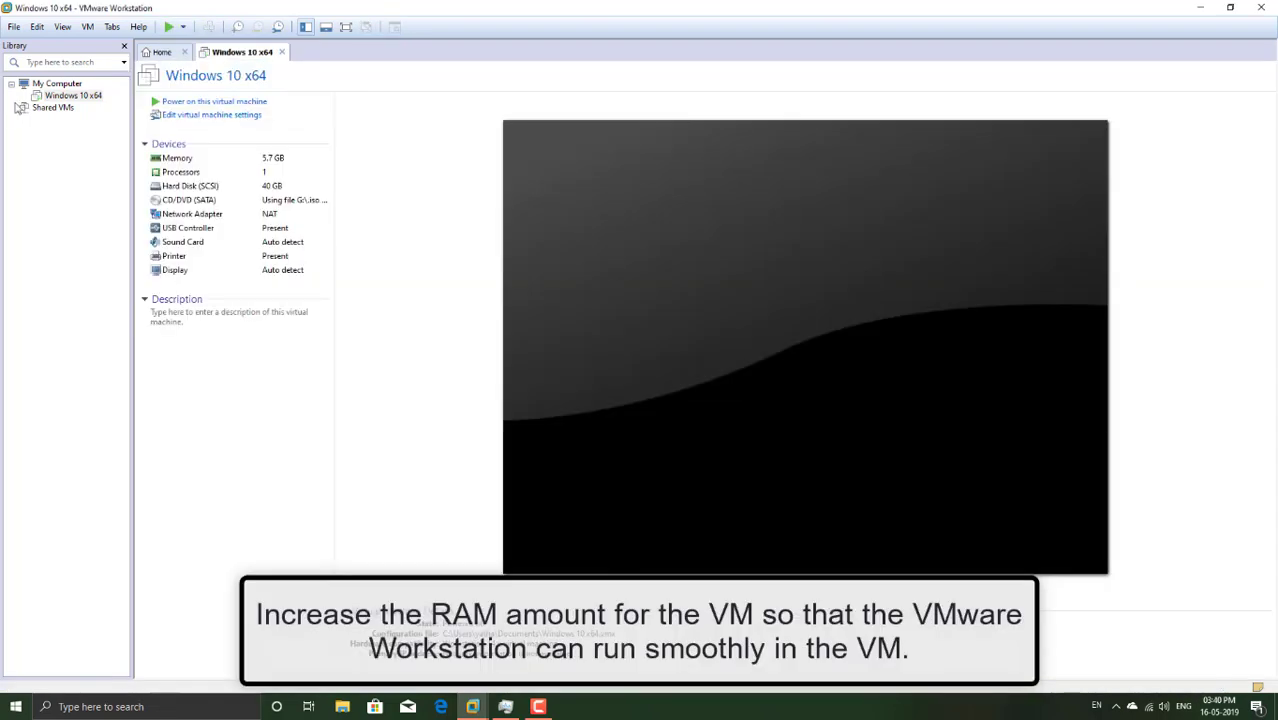
# Step: Set the VM memory to 8192 MB and power it back on
pyautogui.click(212, 117)
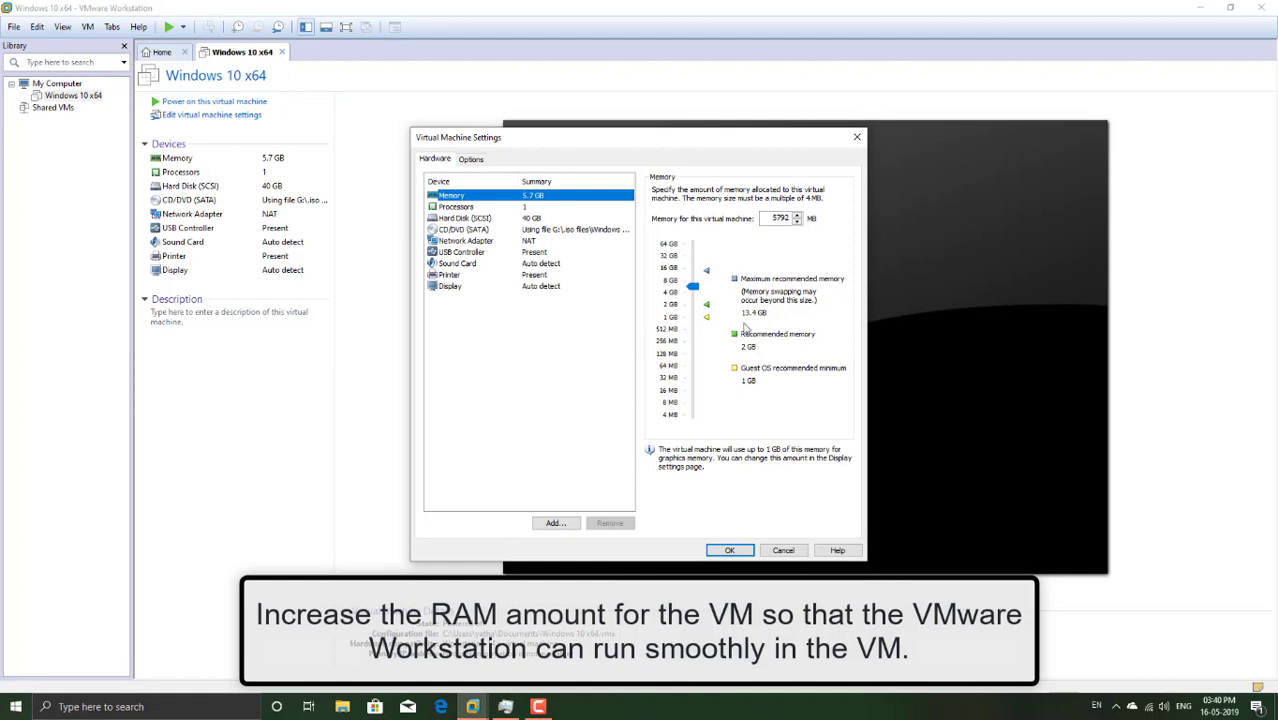
pyautogui.click(695, 287)
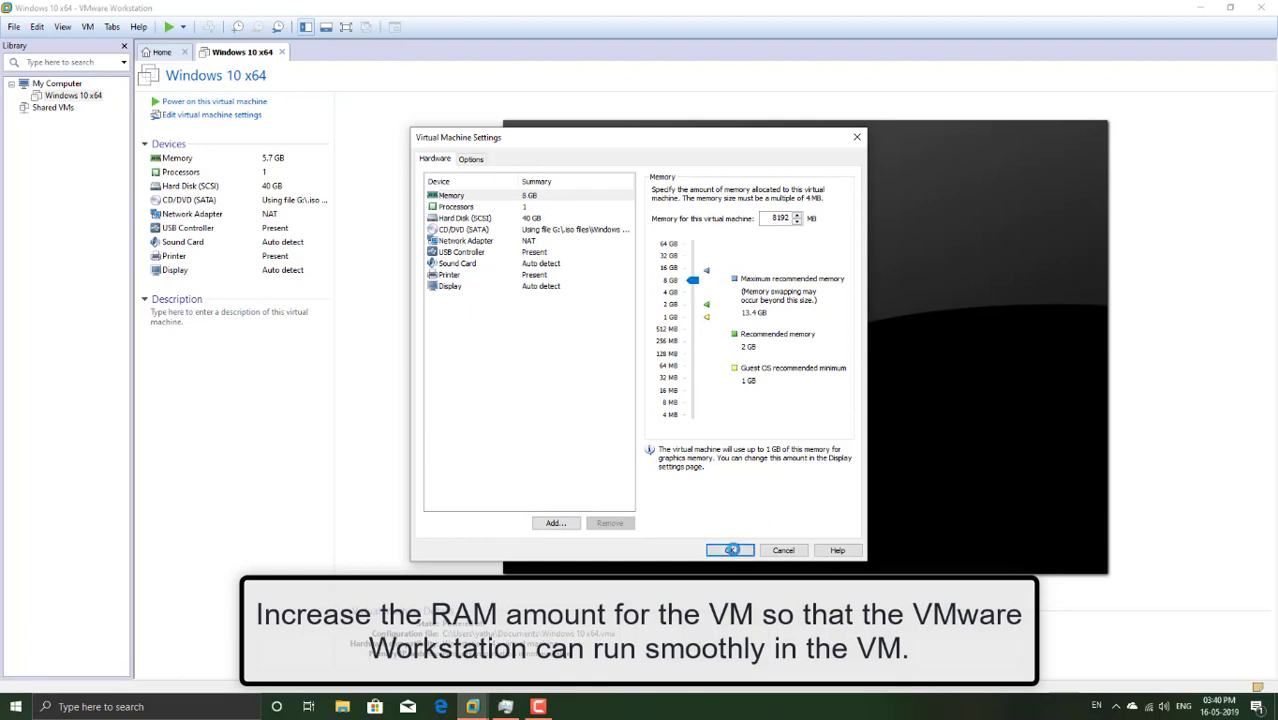
pyautogui.click(732, 550)
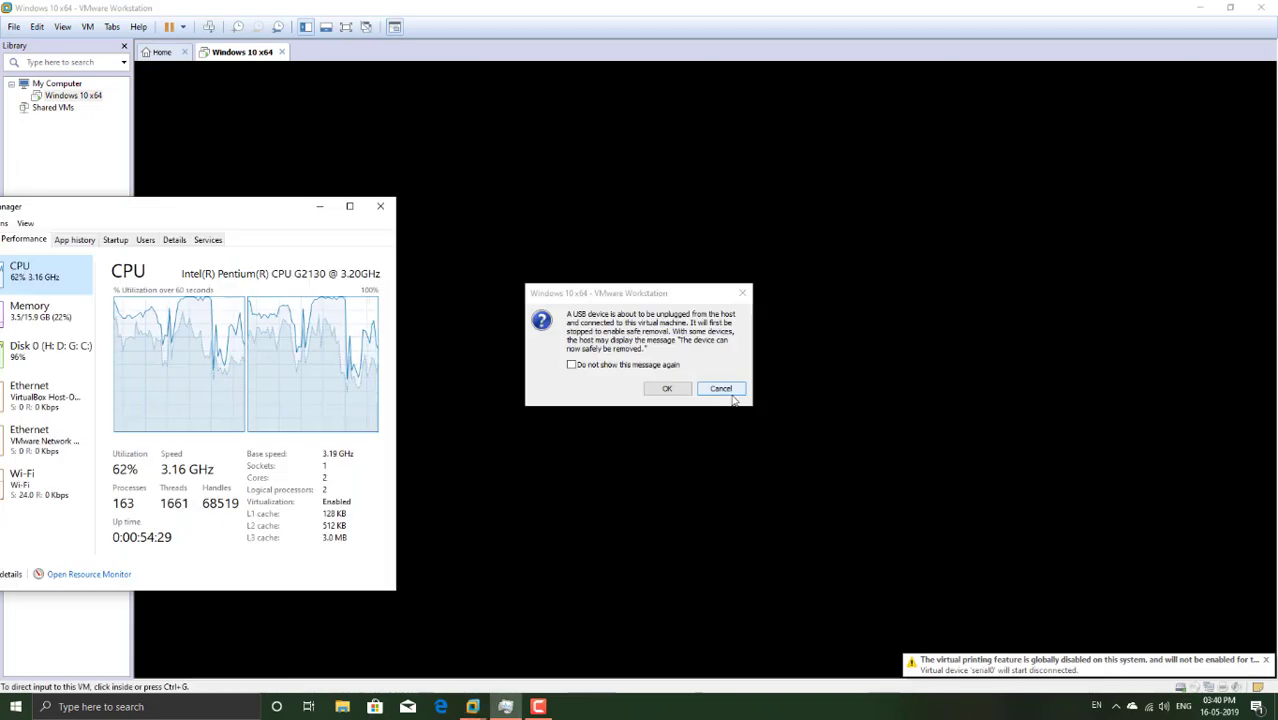
# Step: Dismiss the USB prompt and review CPU and memory usage in Task Manager
pyautogui.click(719, 399)
pyautogui.click(30, 310)
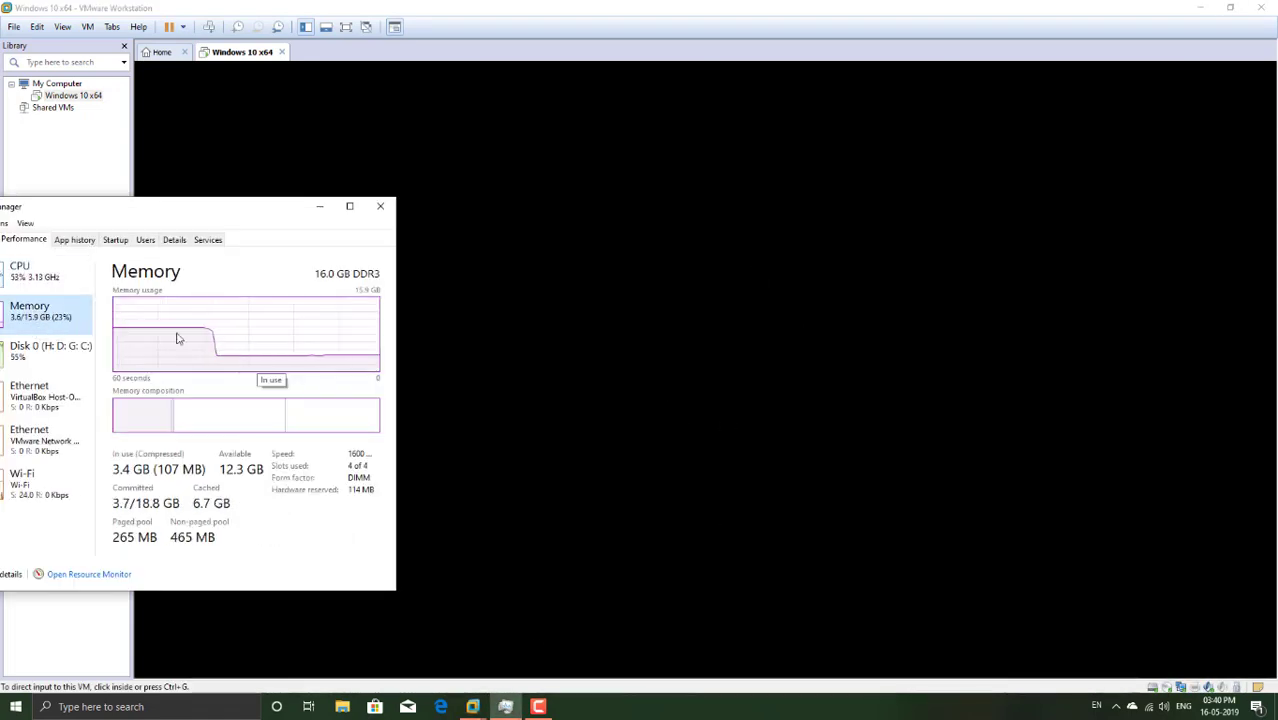
pyautogui.moveTo(401, 458); pyautogui.dragTo(414, 458)
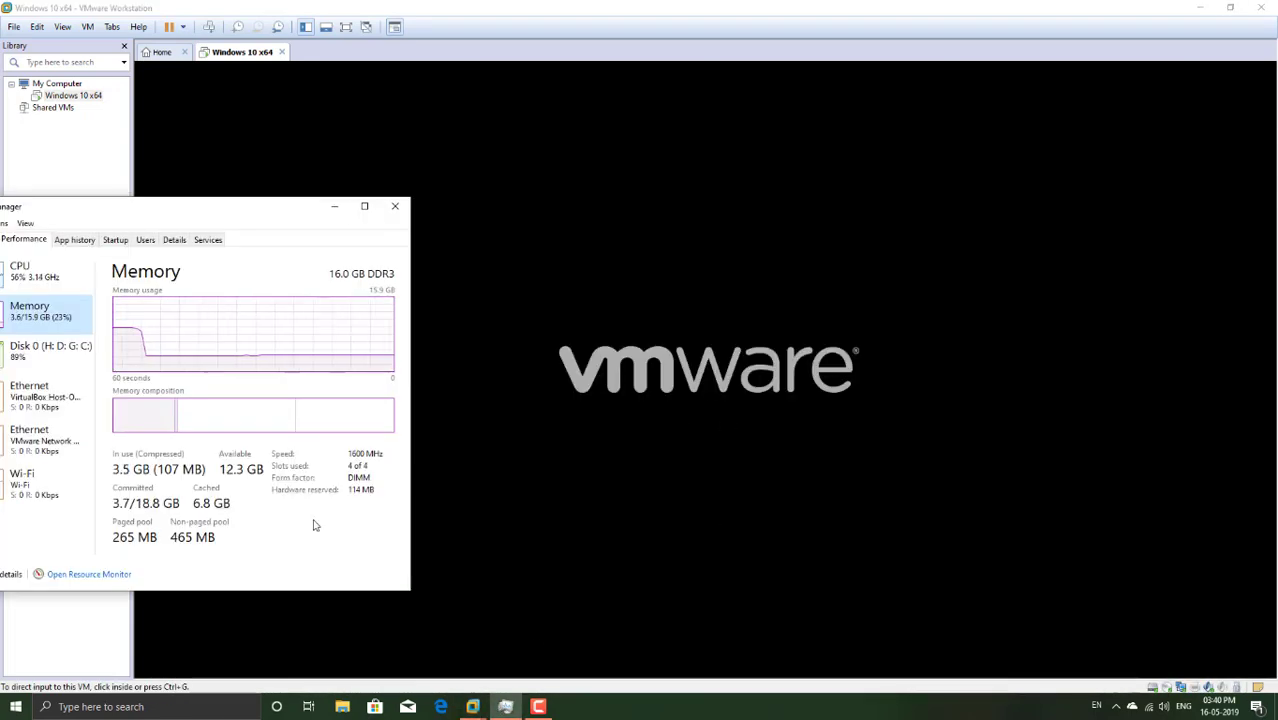
pyautogui.click(55, 272)
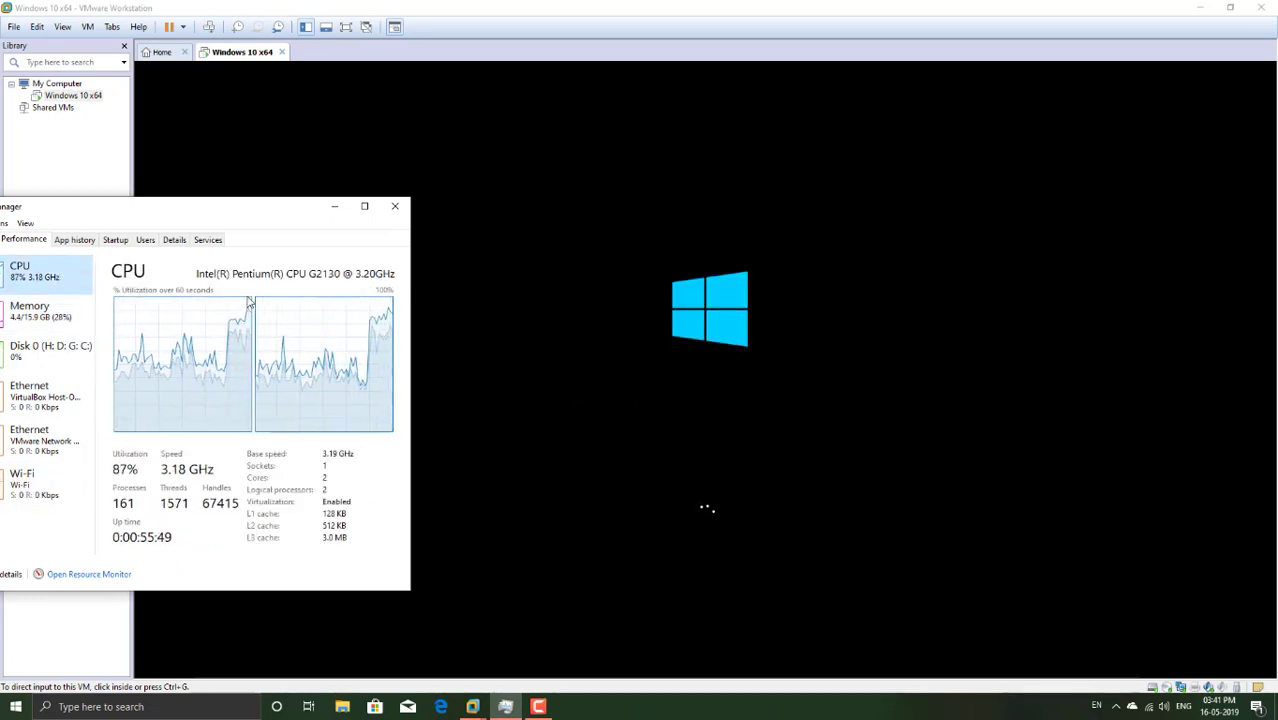
pyautogui.click(30, 310)
pyautogui.rightClick(232, 420)
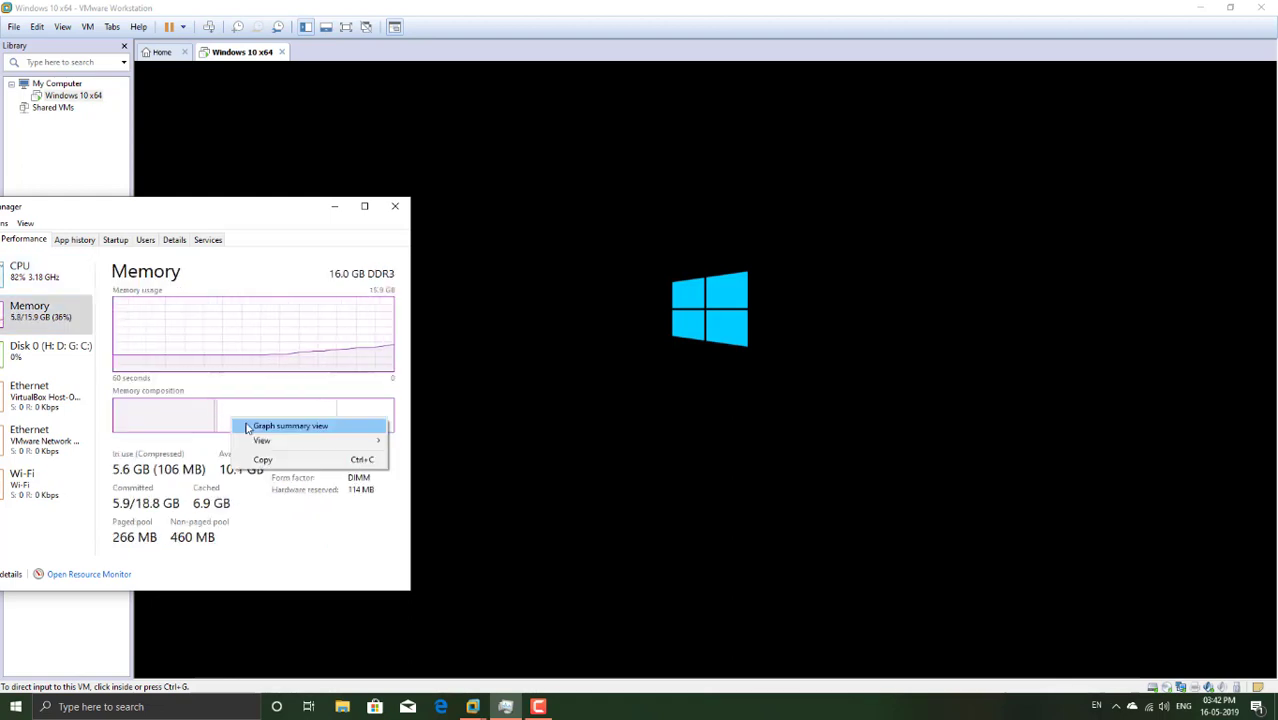
pyautogui.moveTo(262, 440)
pyautogui.click(342, 538)
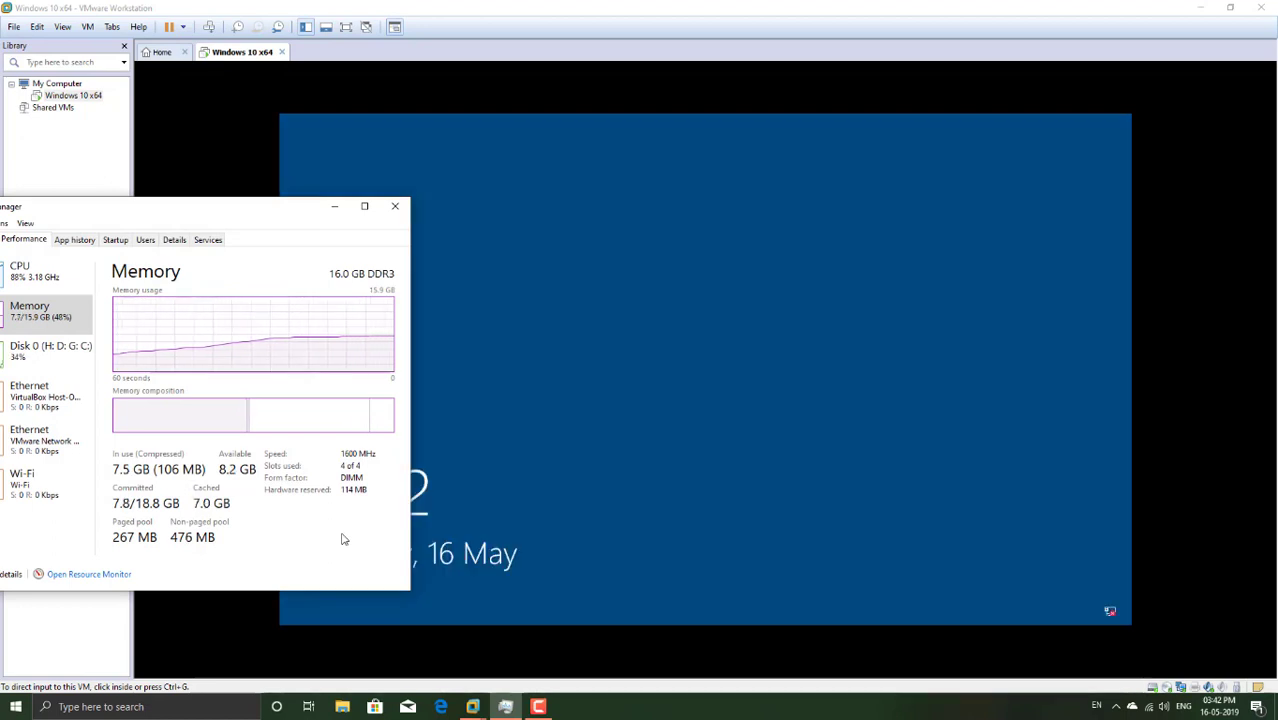
# Step: Sign in to the guest with the account password
pyautogui.click(719, 562)
pyautogui.write('123456')
pyautogui.press('Return')
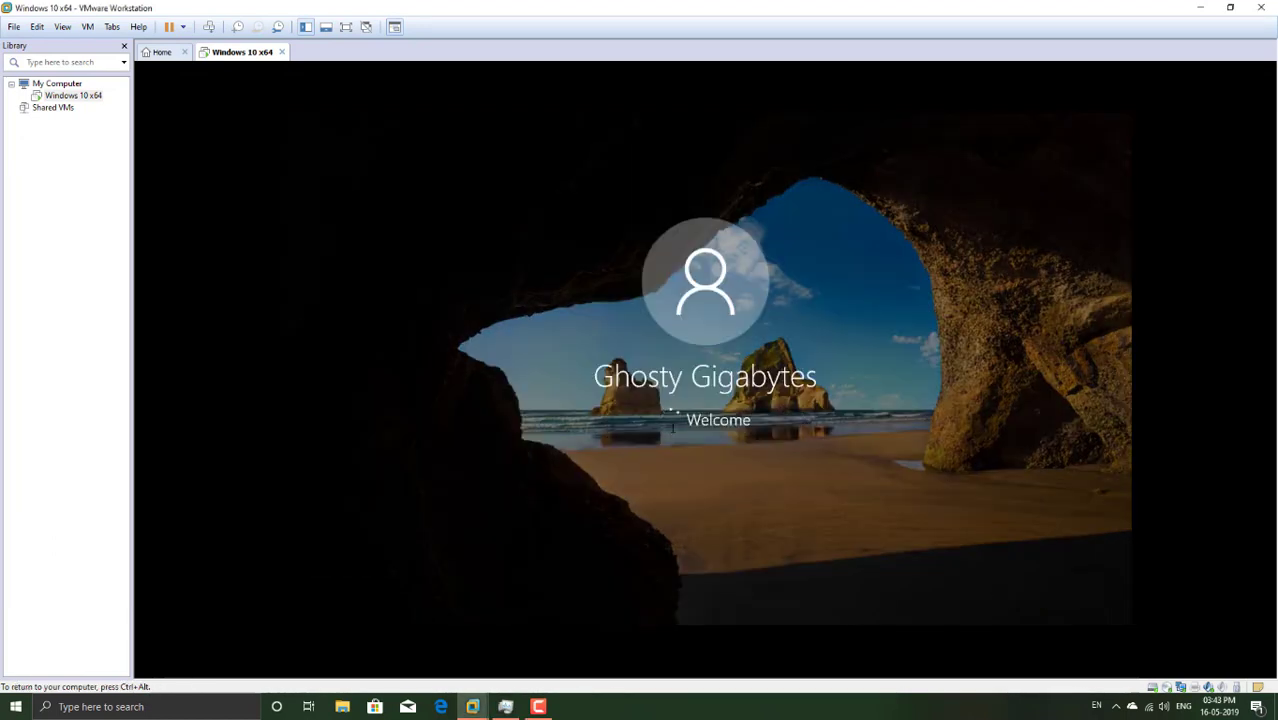
# Step: Release input from the VM, view Task Manager, then bring VMware Workstation back in front
pyautogui.hotkey('ctrl', 'alt')
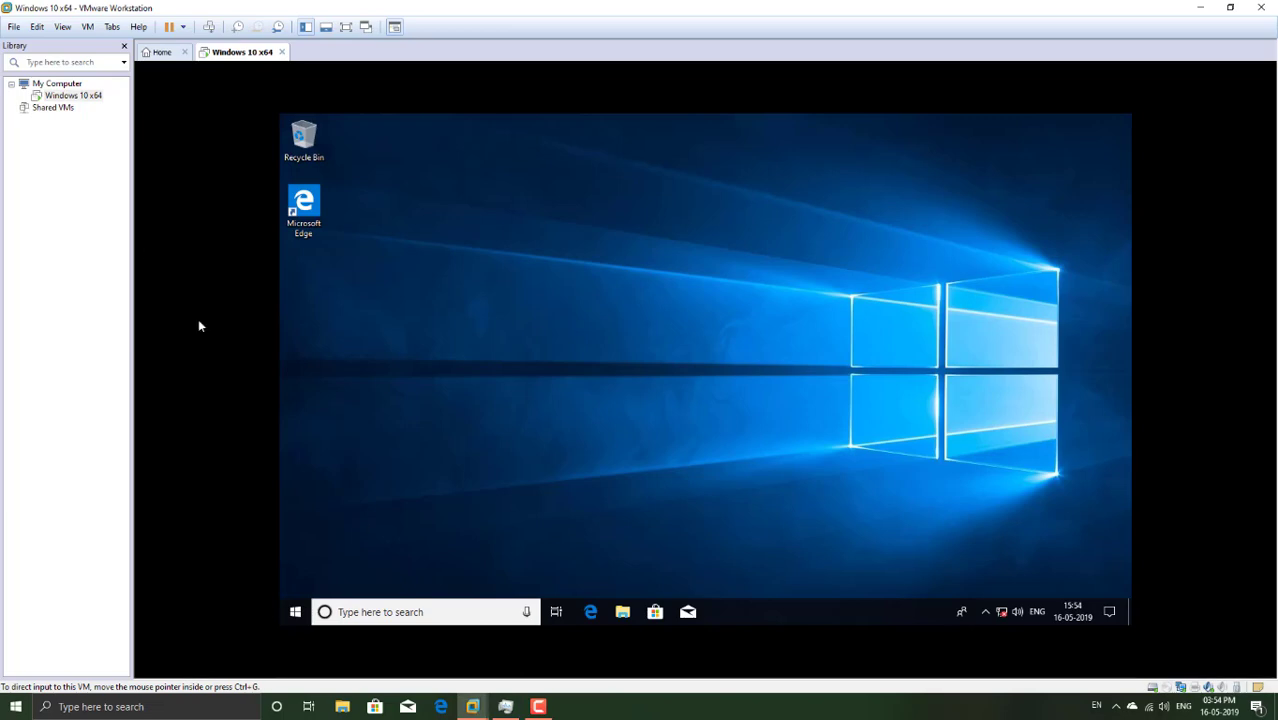
pyautogui.click(505, 706)
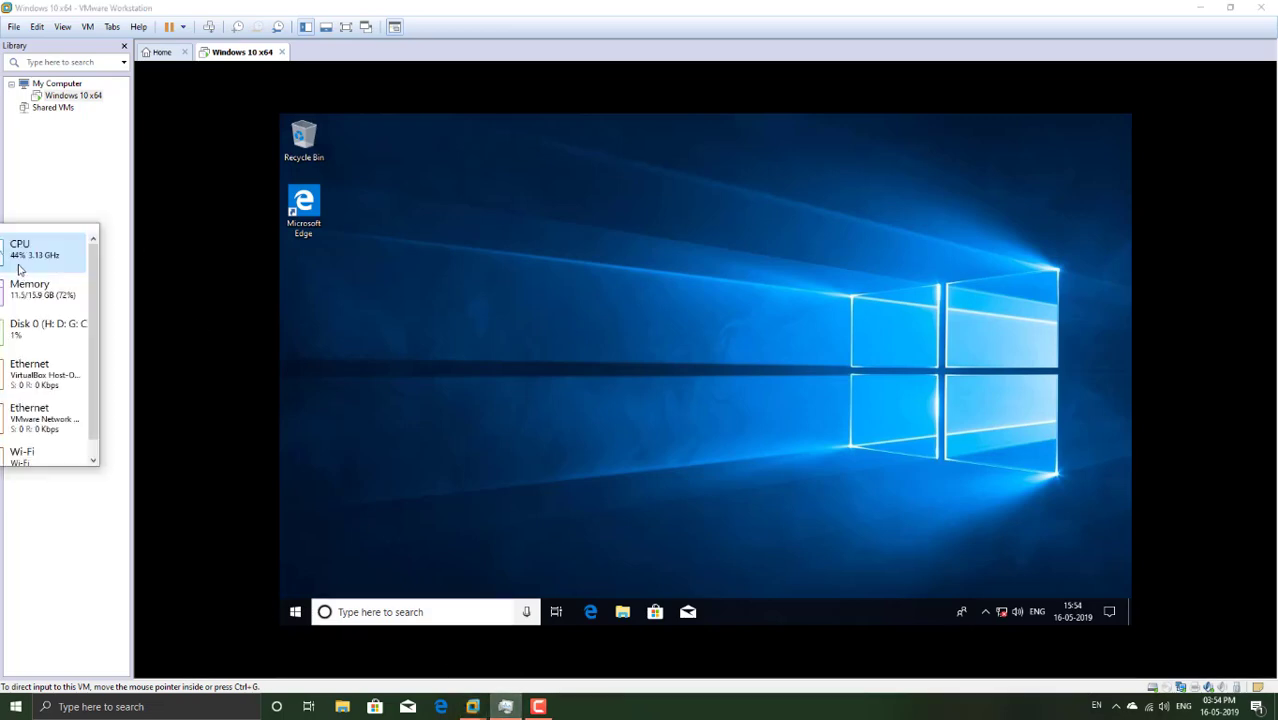
pyautogui.click(81, 564)
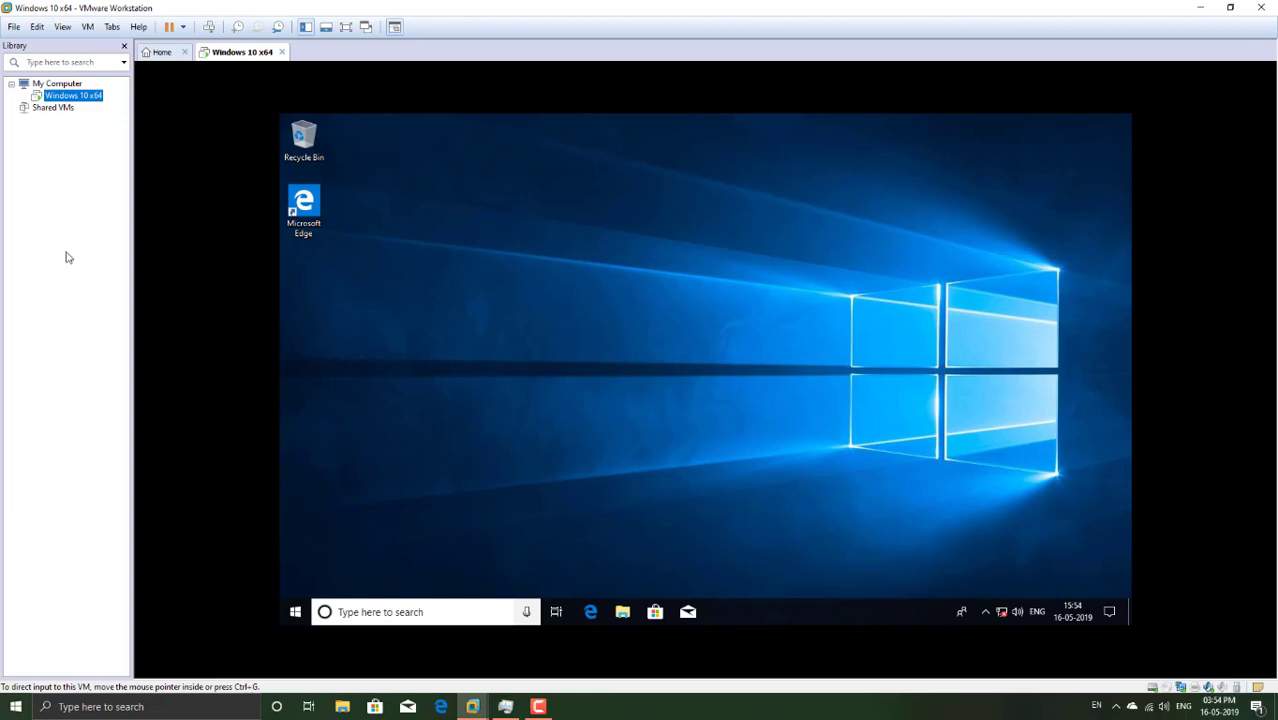
# Step: In the VM's Shared Folders options, set folder sharing to Always enabled
pyautogui.rightClick(229, 55)
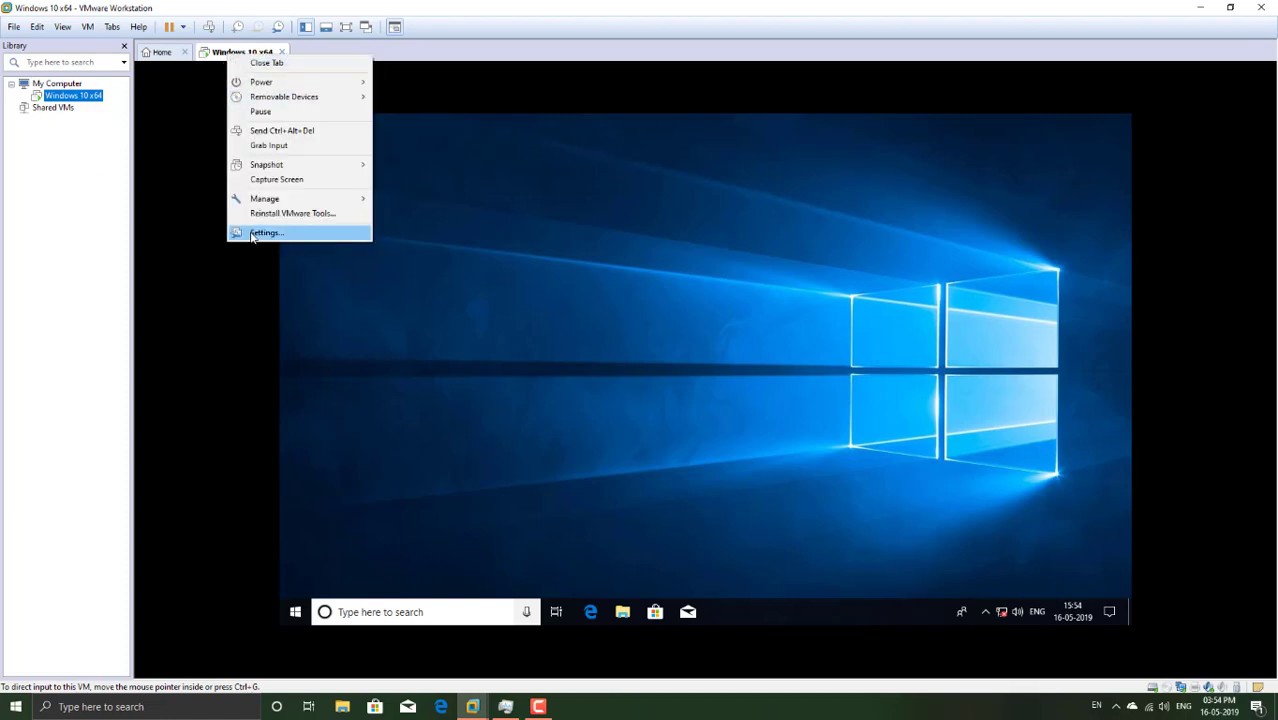
pyautogui.click(248, 233)
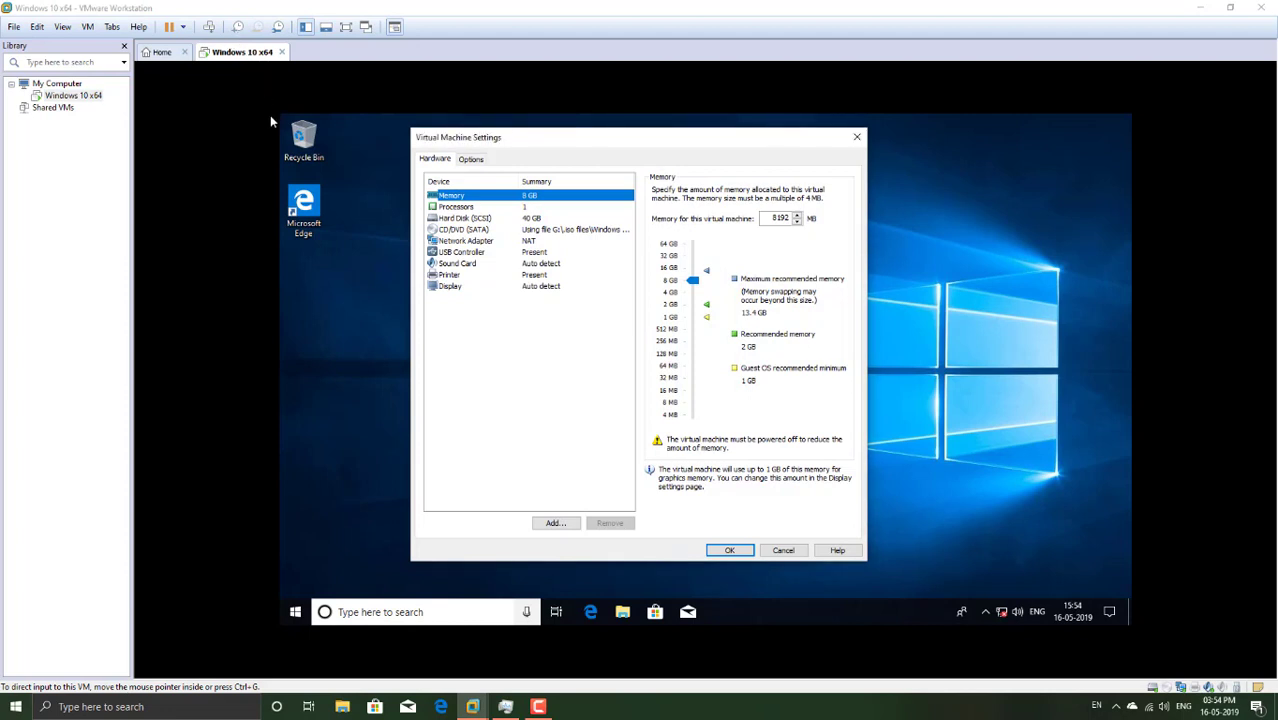
pyautogui.click(472, 160)
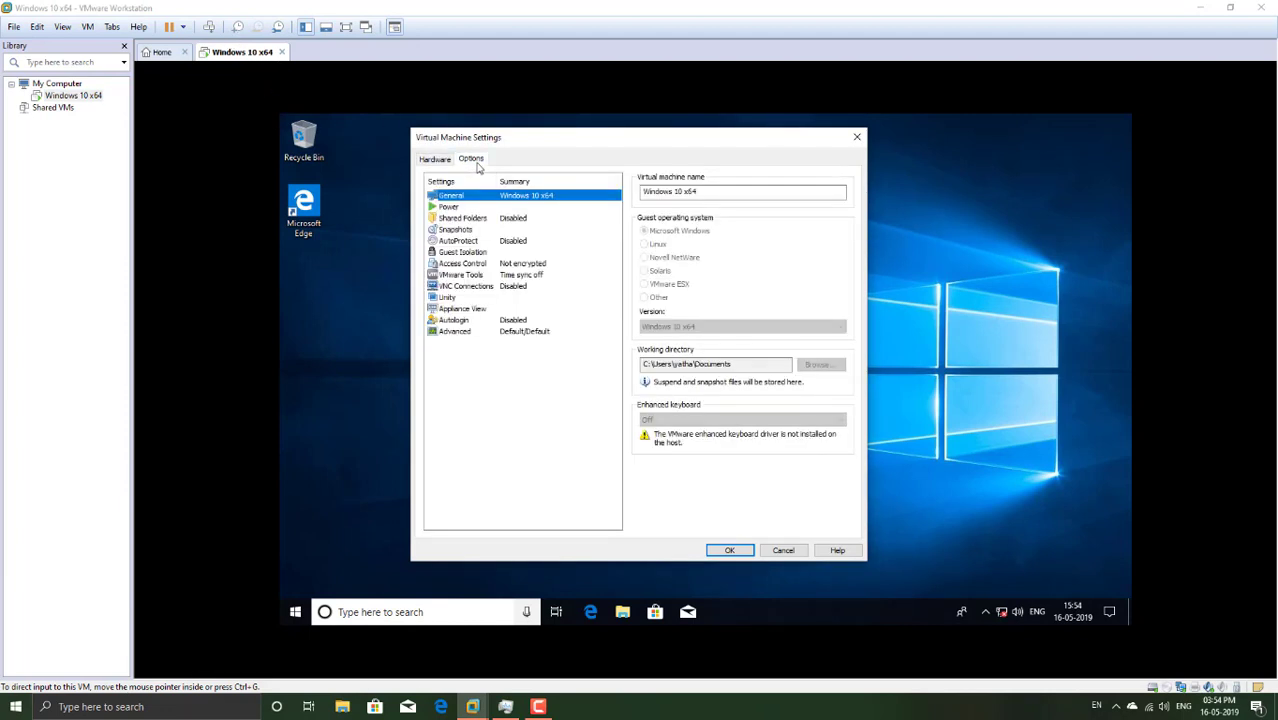
pyautogui.click(475, 218)
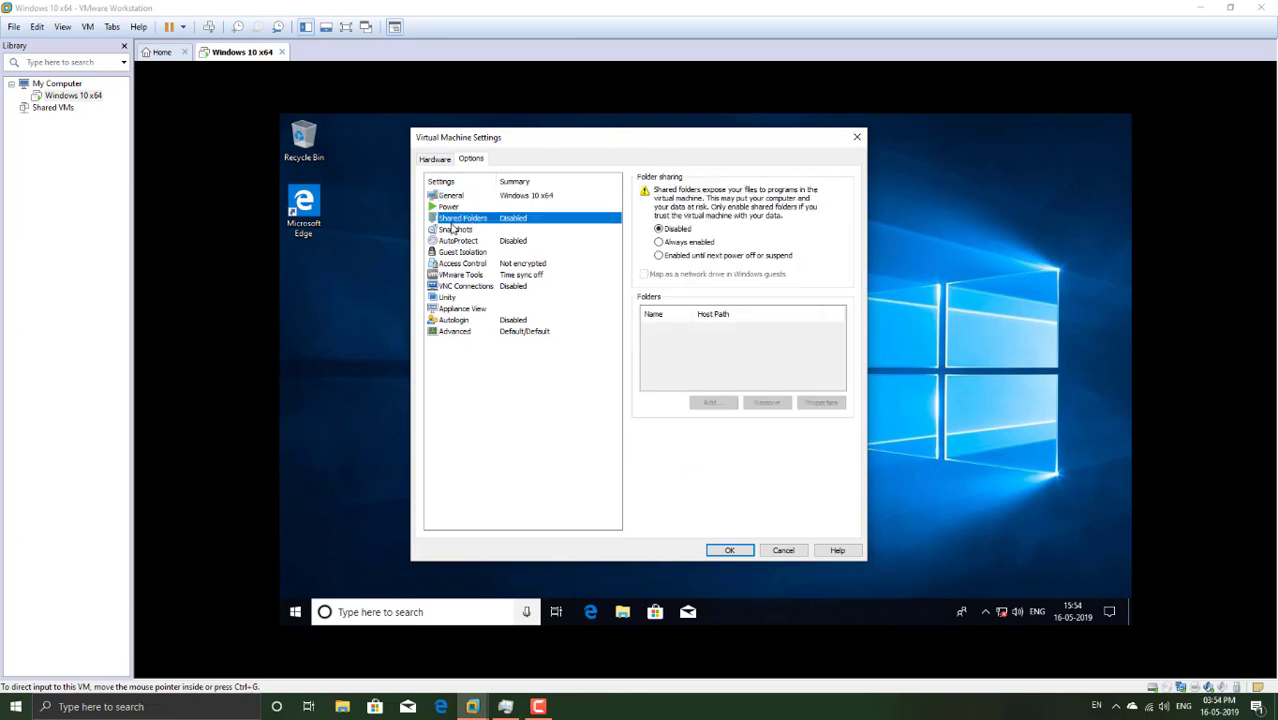
pyautogui.click(703, 243)
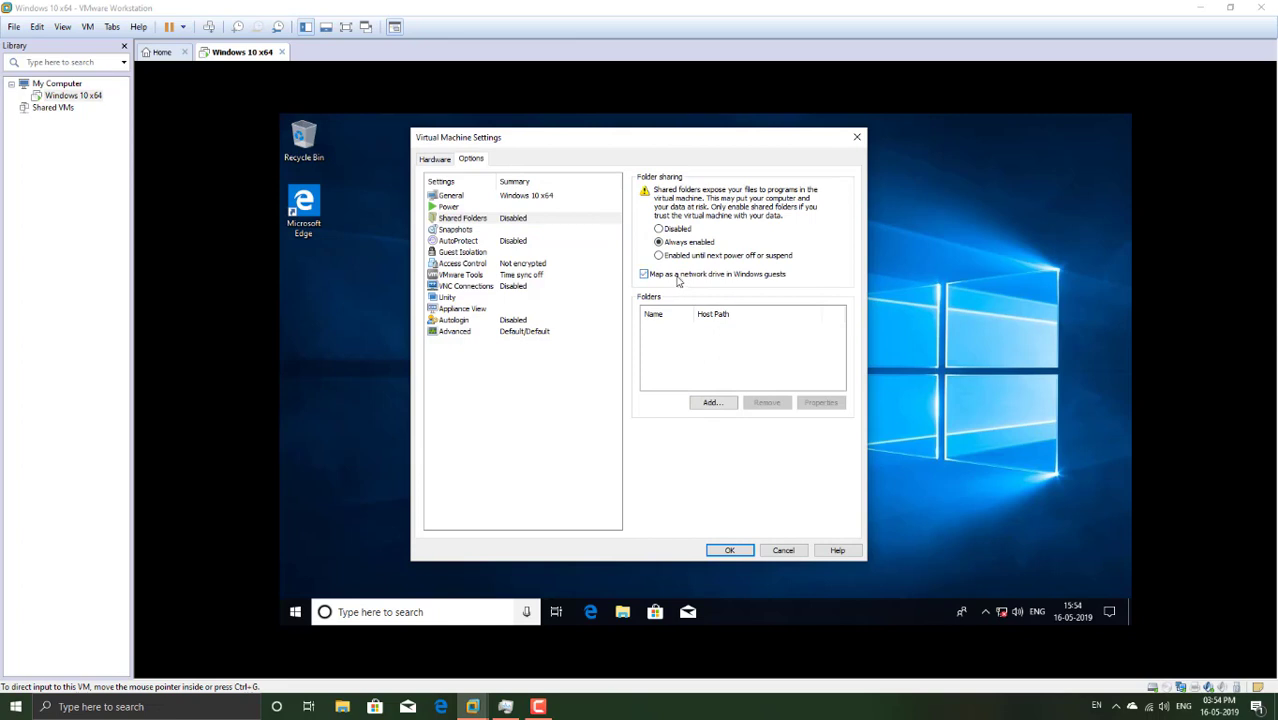
# Step: Add G:\.iso files\Windows 10 iso as a shared folder and save the VM settings
pyautogui.click(714, 403)
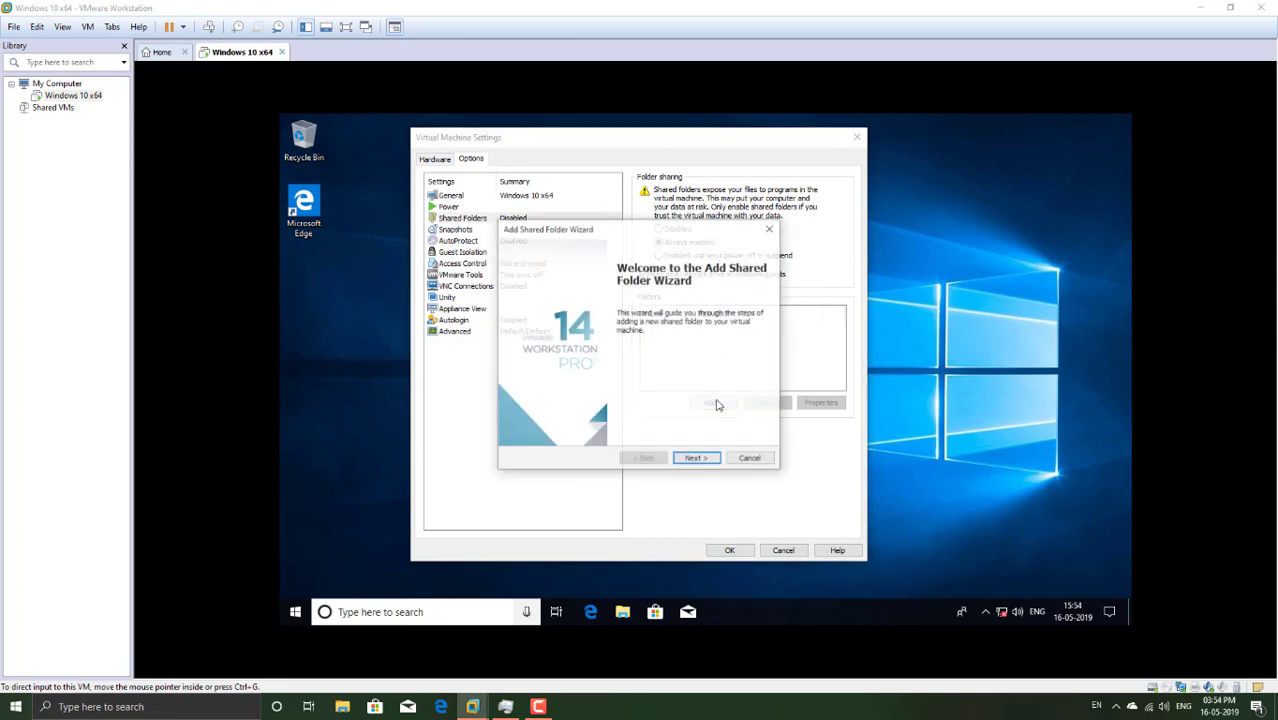
pyautogui.click(695, 458)
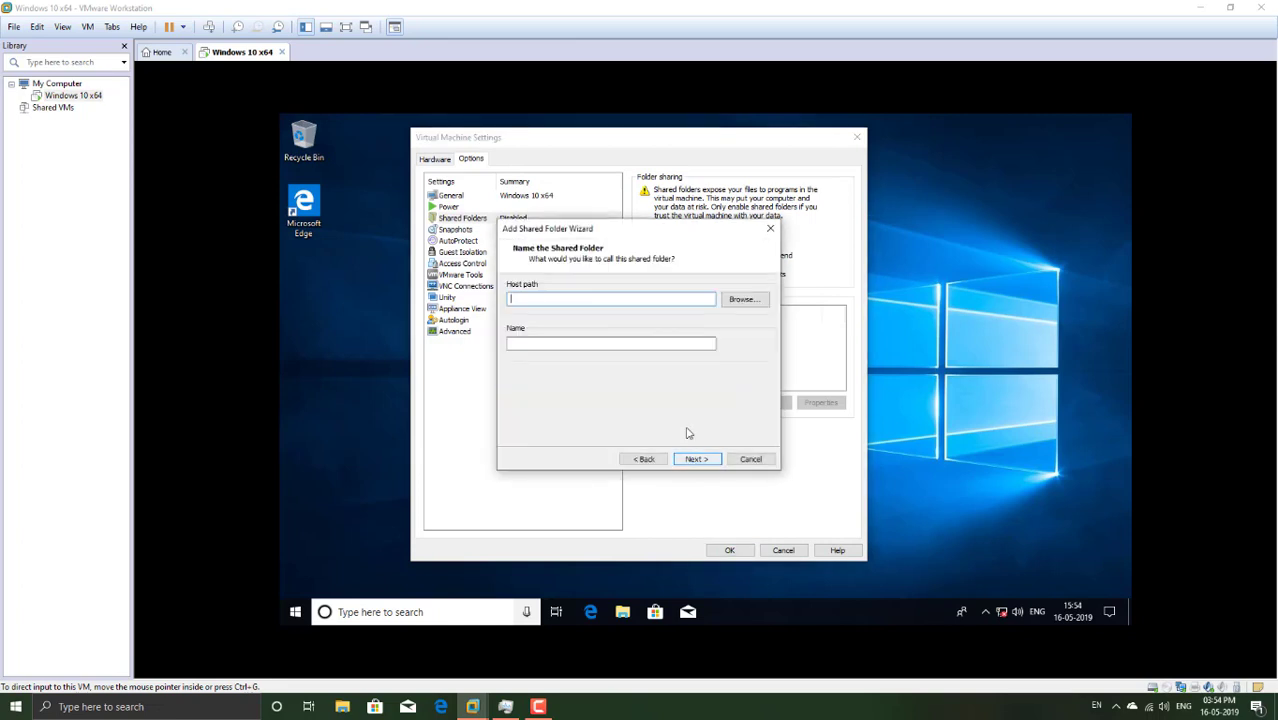
pyautogui.click(744, 300)
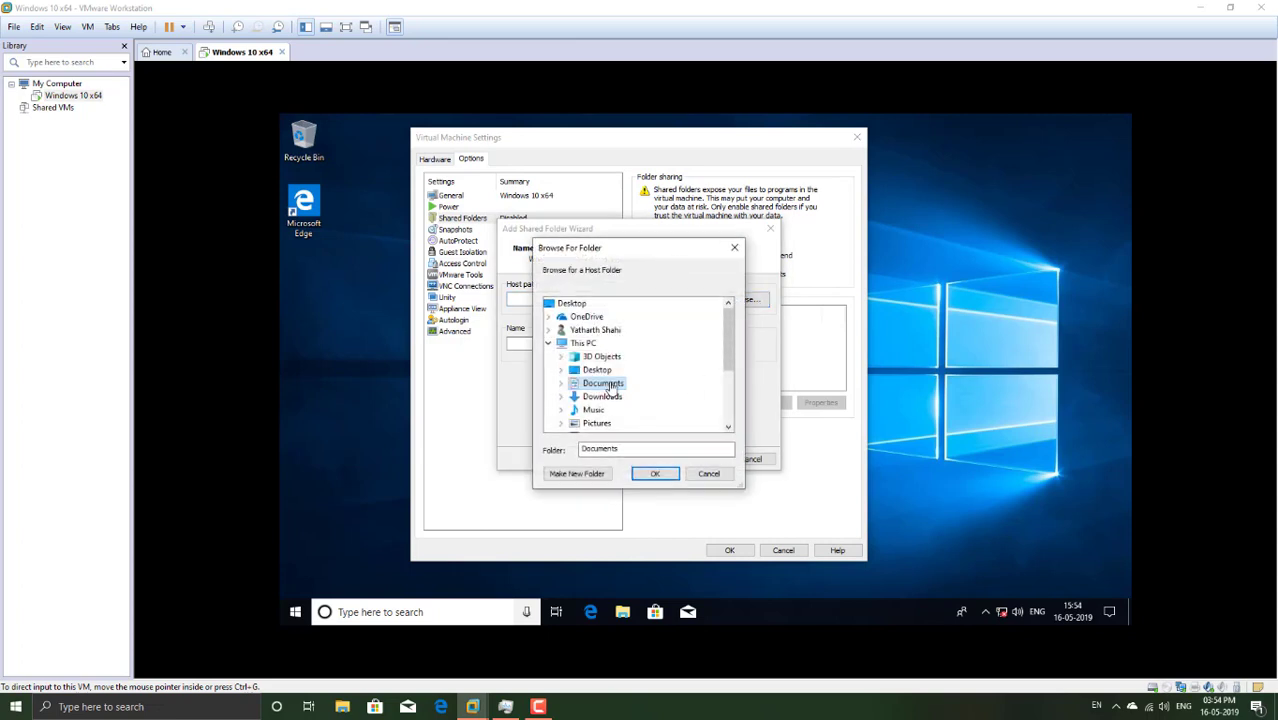
pyautogui.scroll(-3, 631, 366)
pyautogui.click(561, 370)
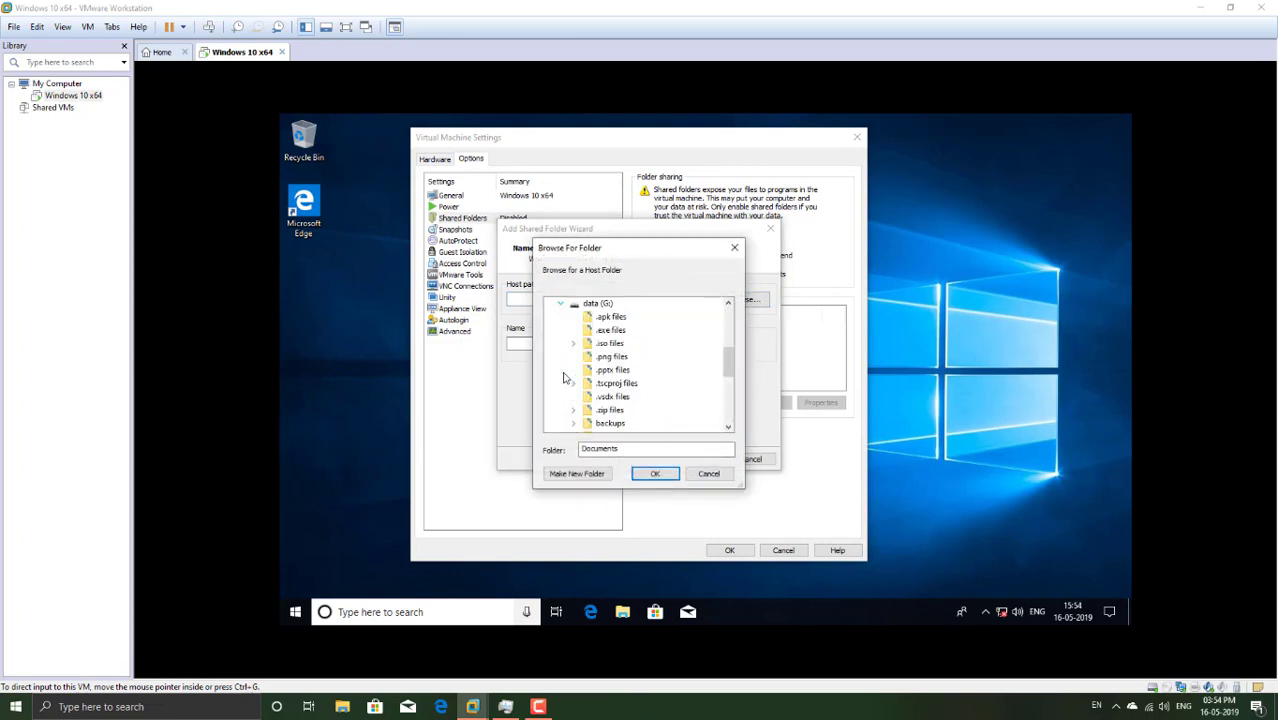
pyautogui.doubleClick(609, 343)
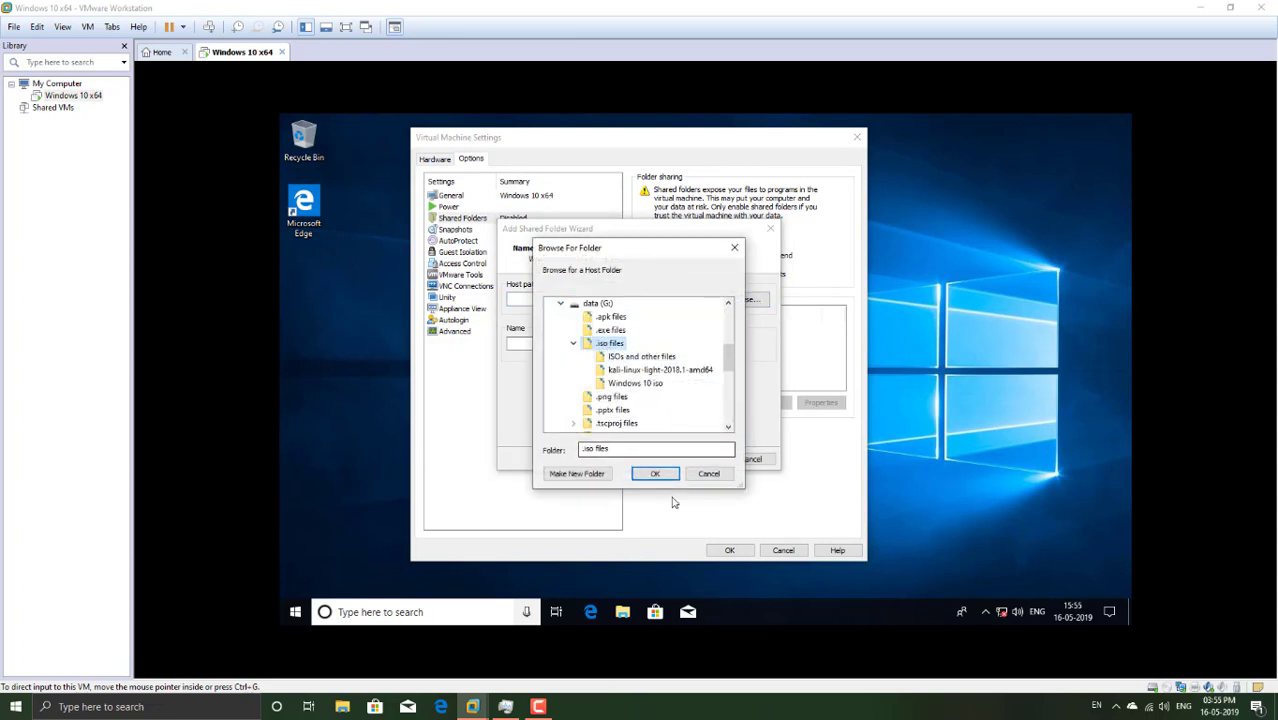
pyautogui.click(645, 389)
pyautogui.click(655, 474)
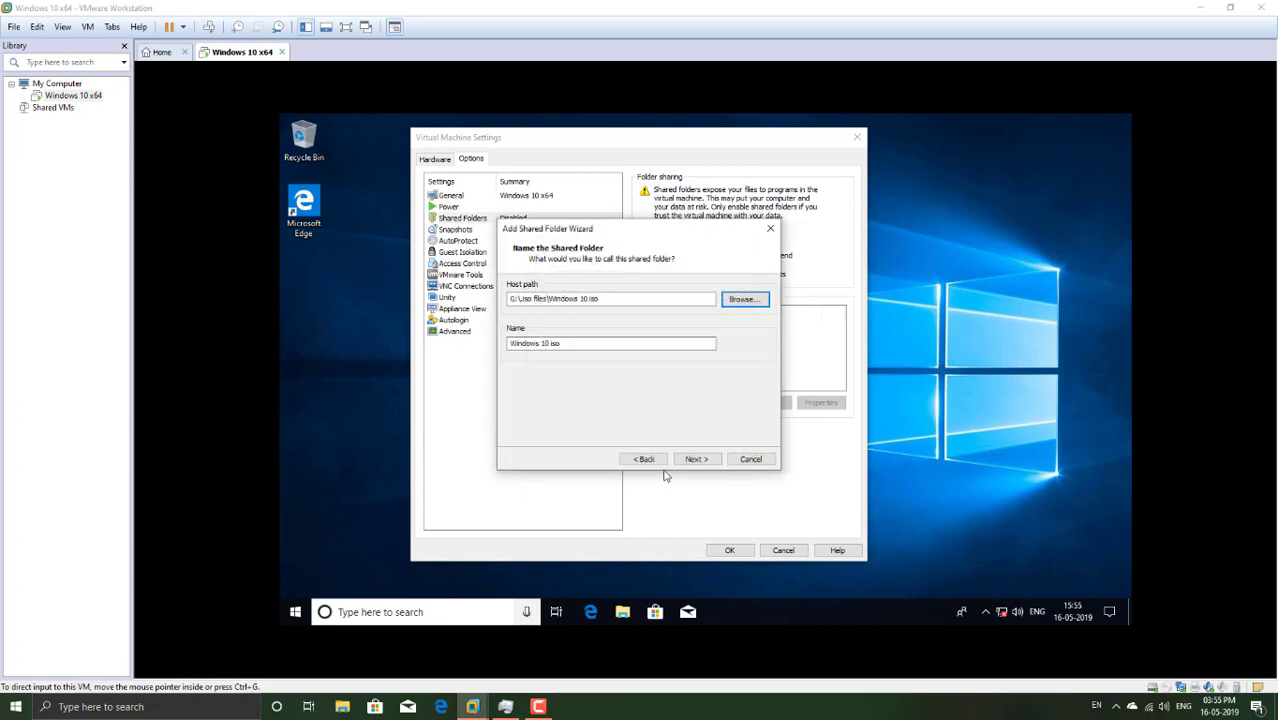
pyautogui.click(703, 459)
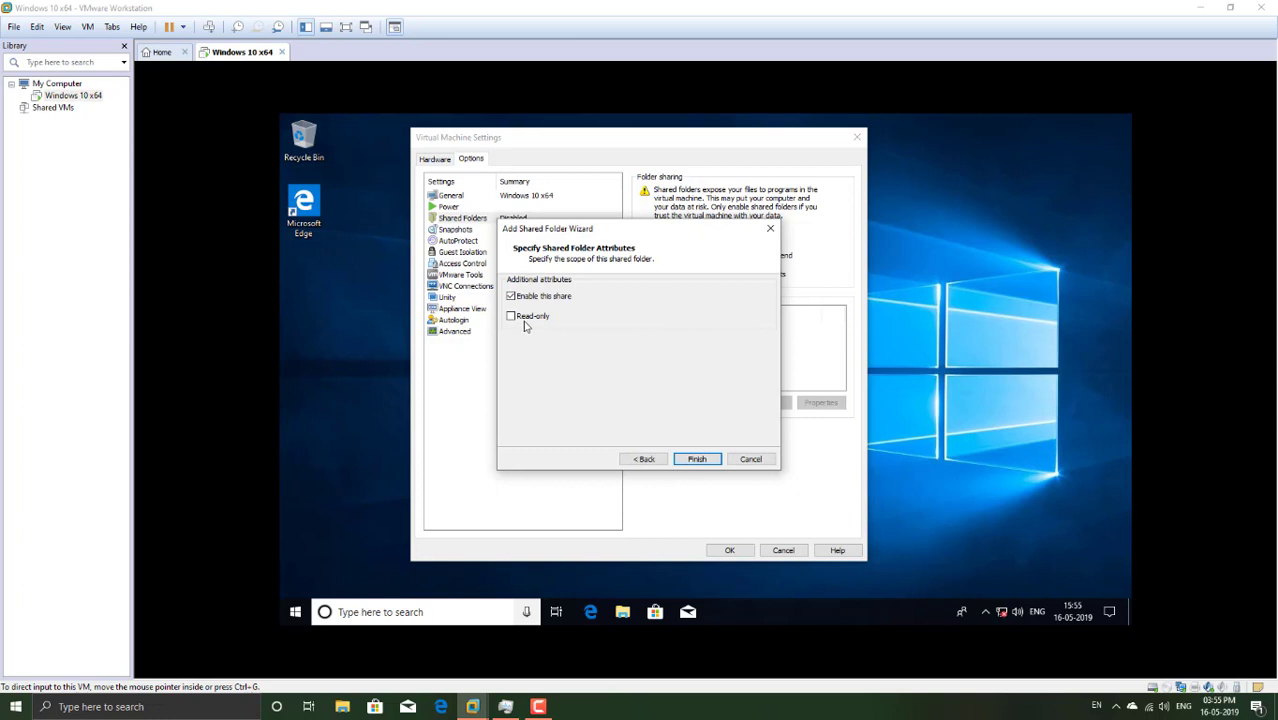
pyautogui.click(697, 461)
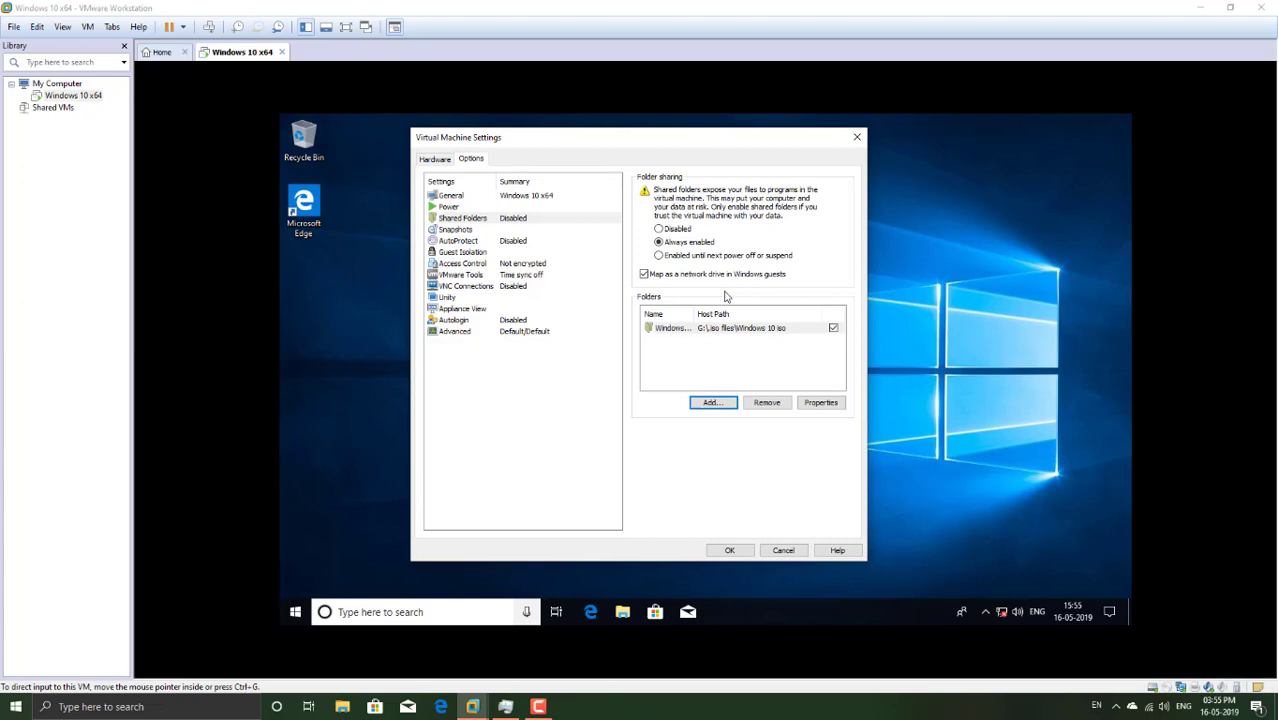
pyautogui.click(737, 549)
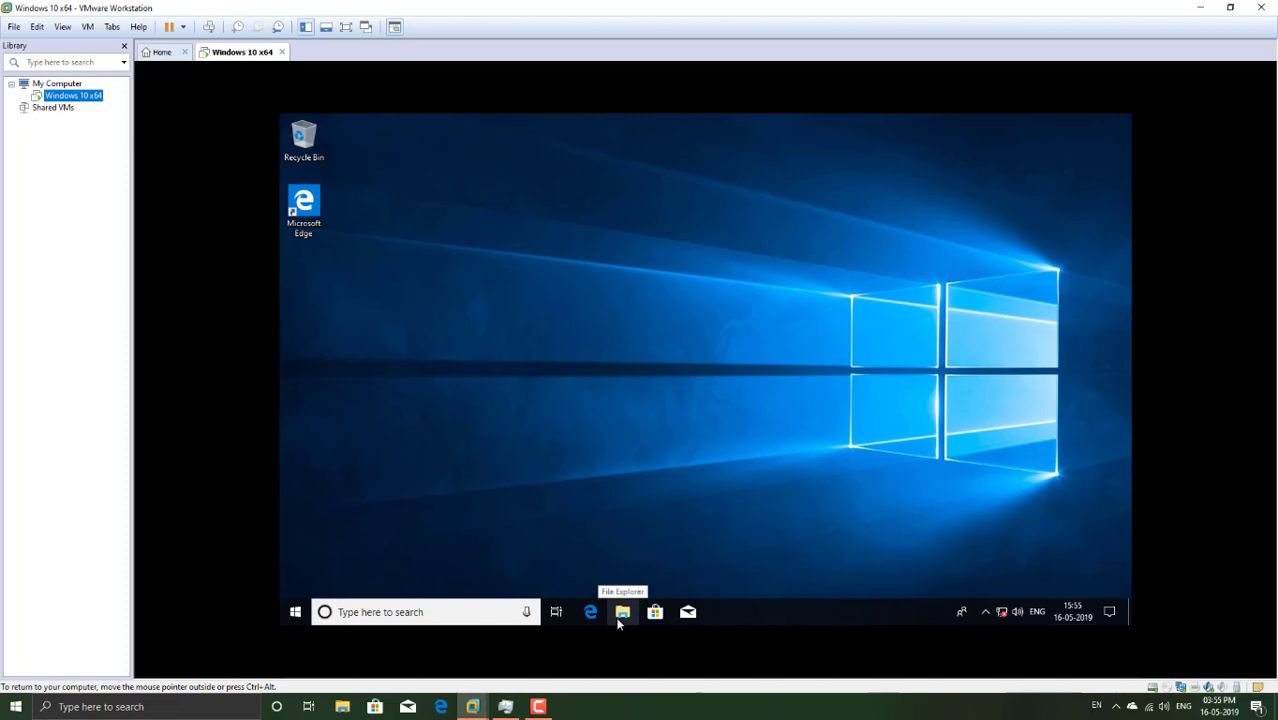
# Step: Open File Explorer in the guest and refresh its view several times
pyautogui.click(622, 612)
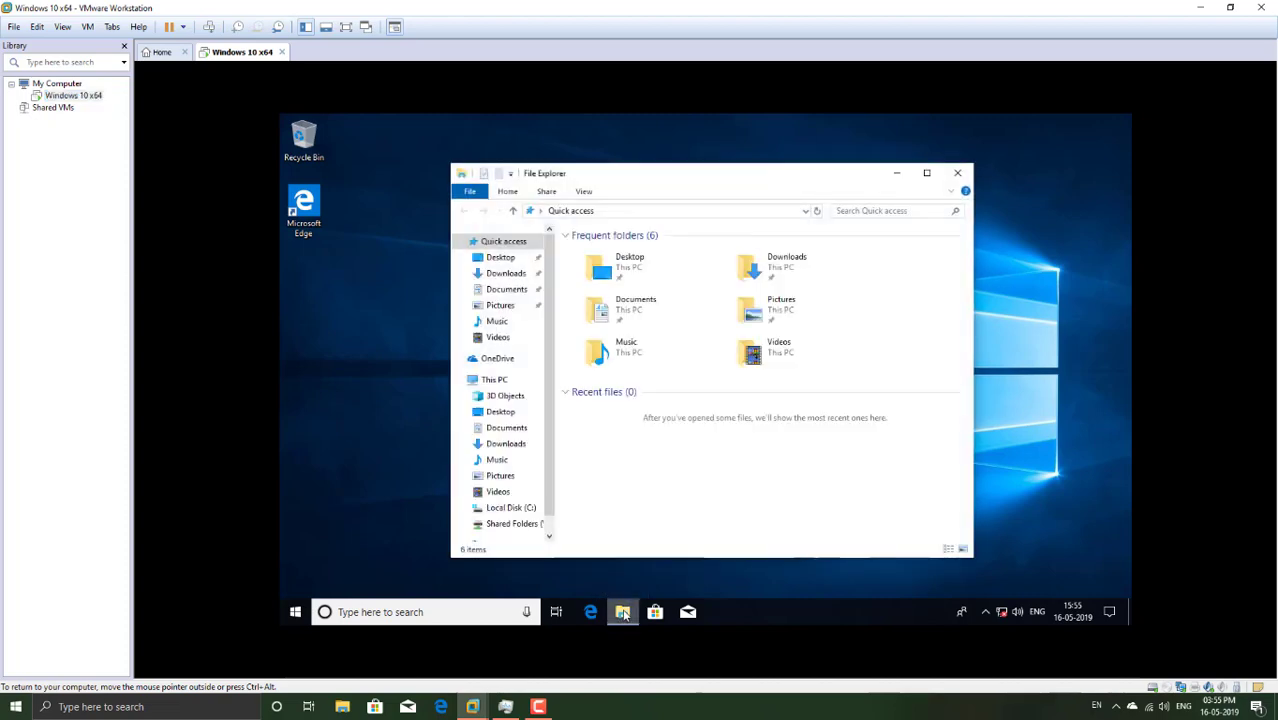
pyautogui.rightClick(692, 469)
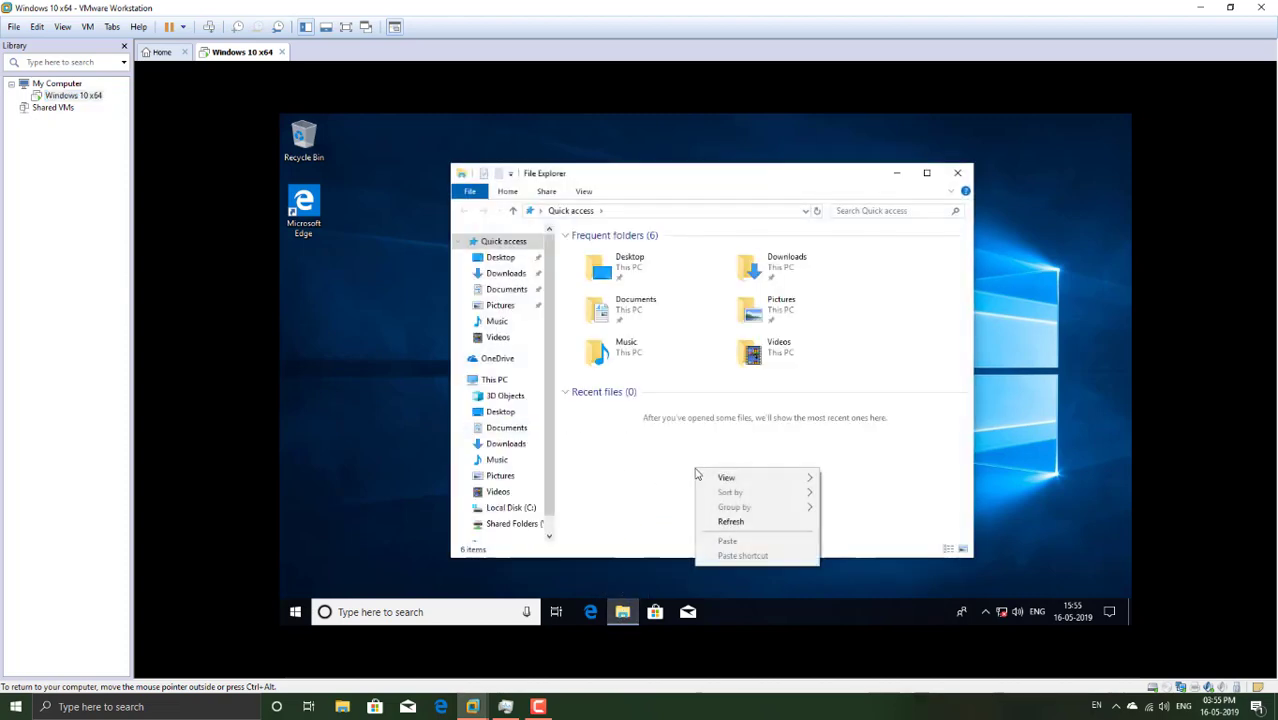
pyautogui.click(760, 523)
pyautogui.rightClick(736, 455)
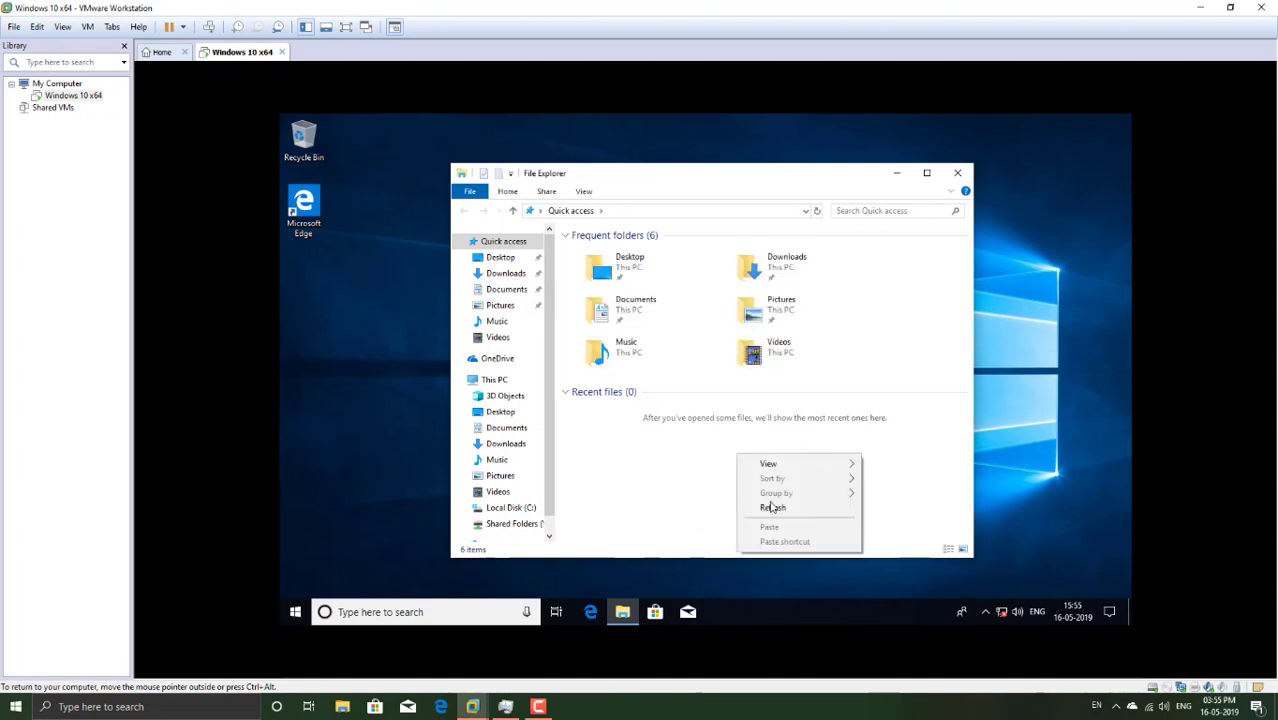
pyautogui.click(770, 507)
pyautogui.rightClick(702, 478)
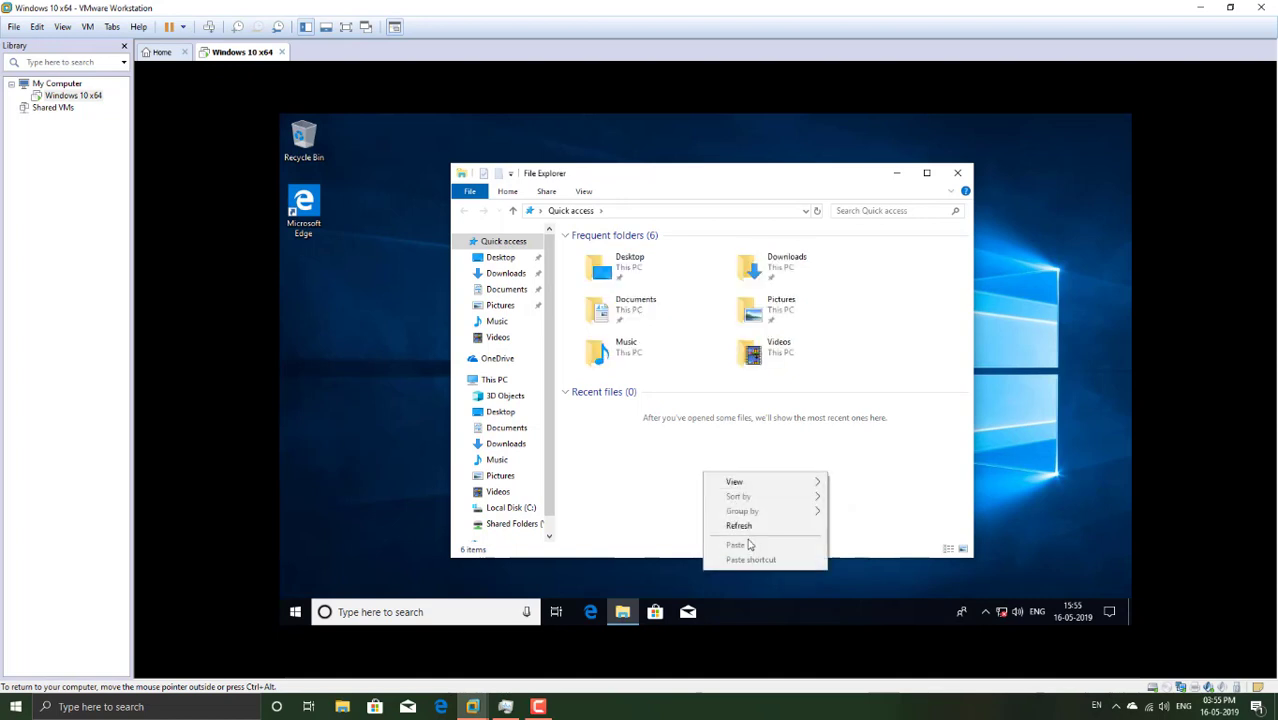
pyautogui.click(727, 524)
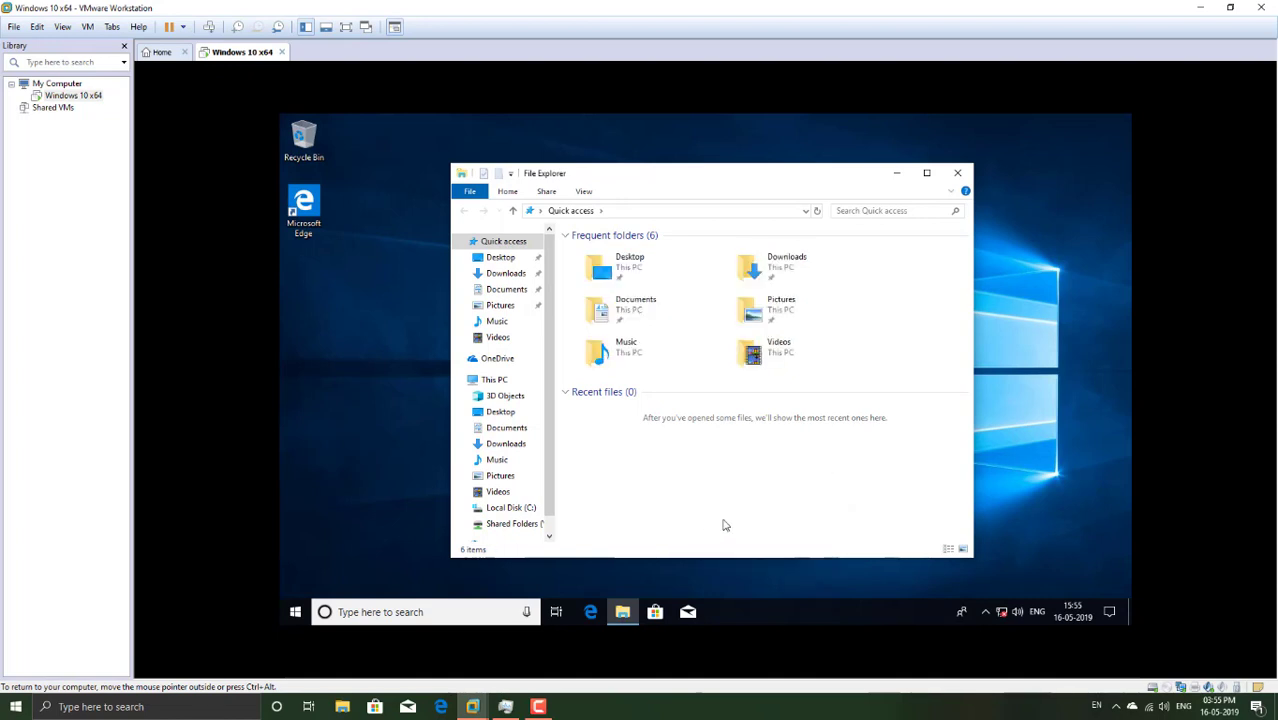
# Step: Browse to Shared Folders (Z:)\Windows 10 iso and select the Windows disc image
pyautogui.click(480, 382)
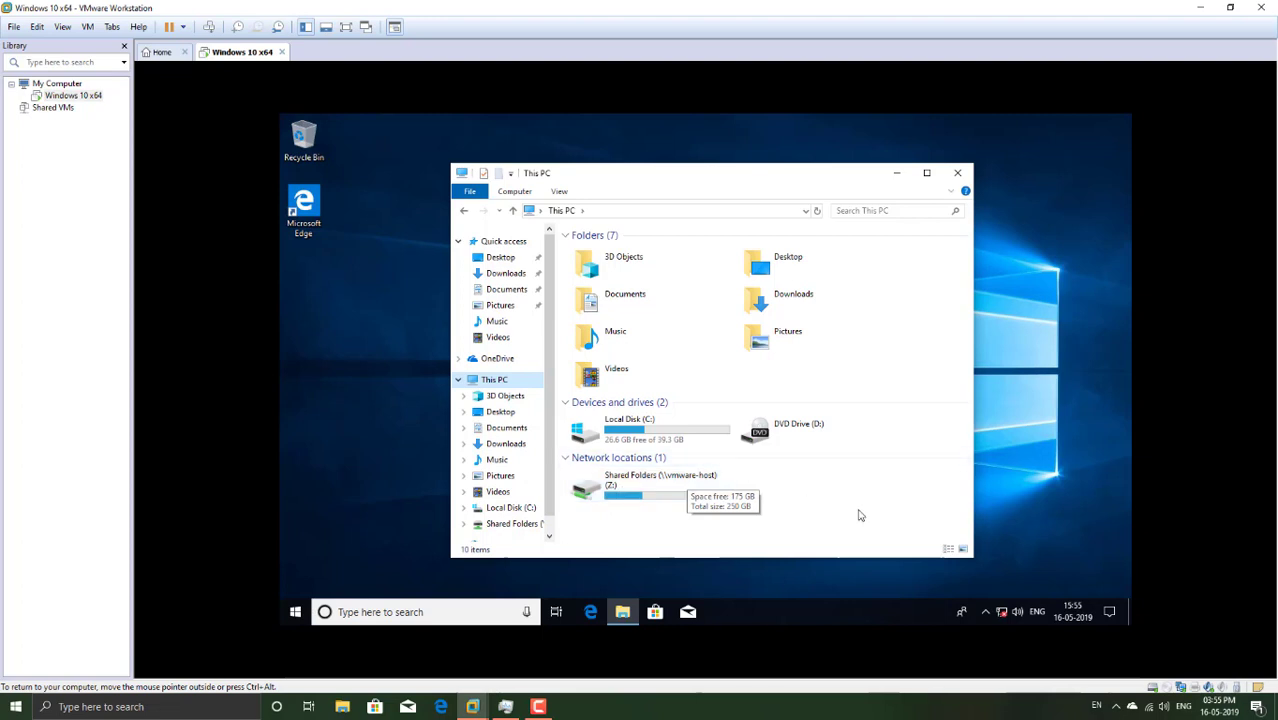
pyautogui.click(645, 487)
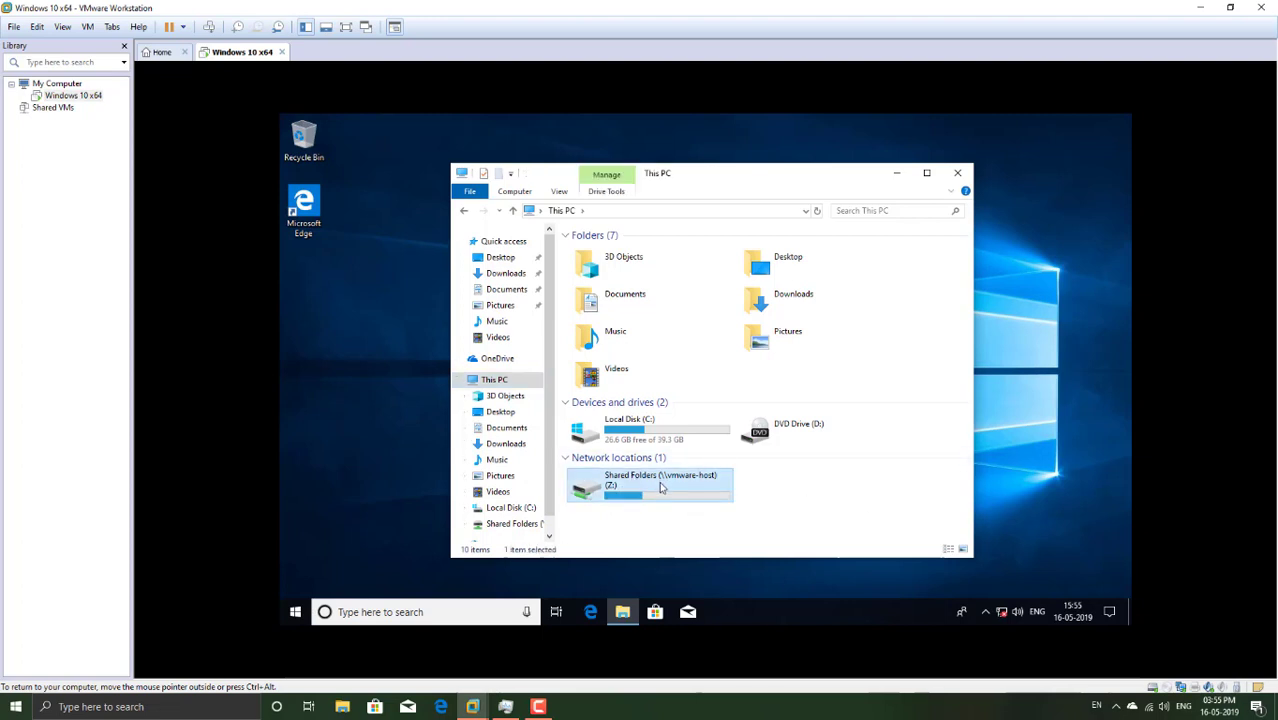
pyautogui.doubleClick(660, 487)
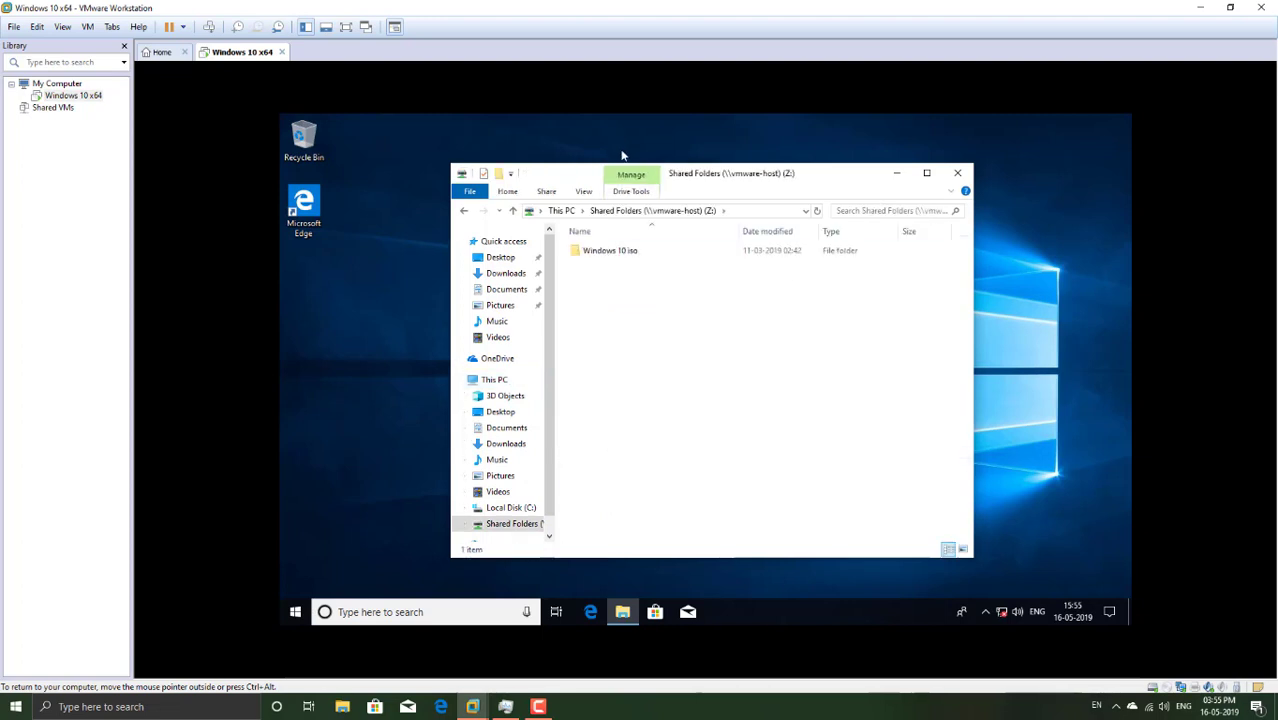
pyautogui.click(608, 252)
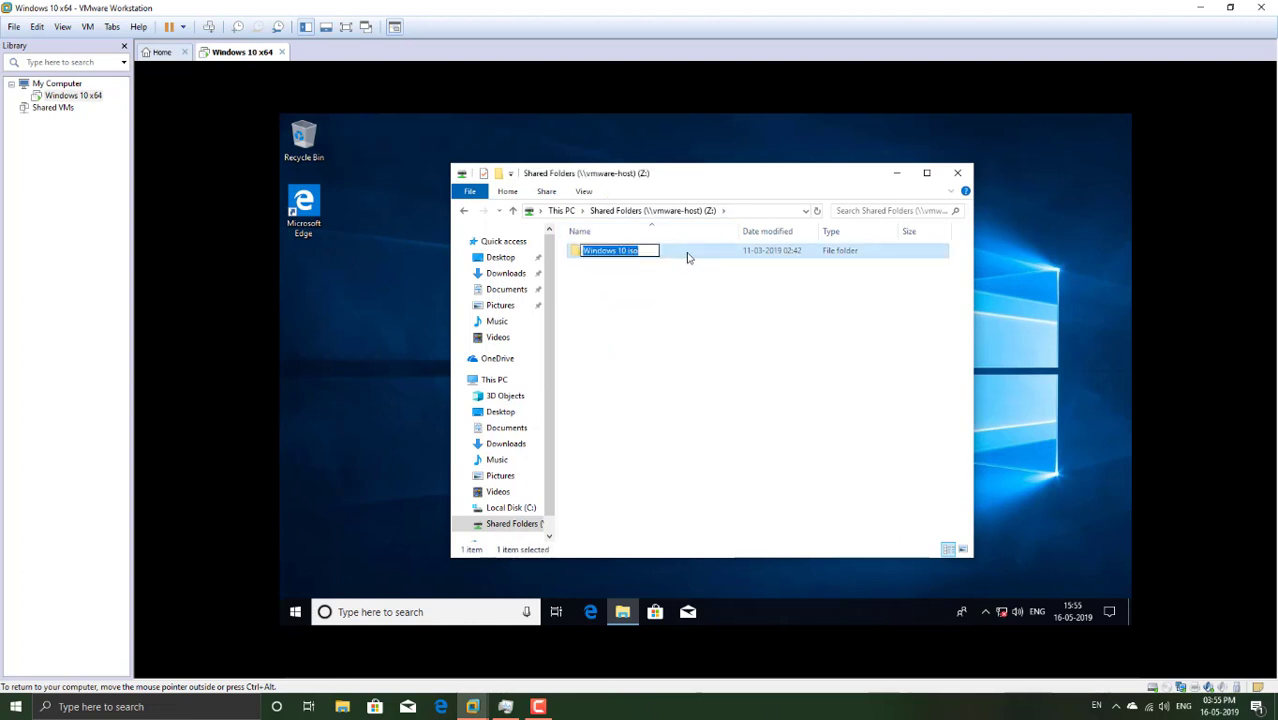
pyautogui.doubleClick(687, 258)
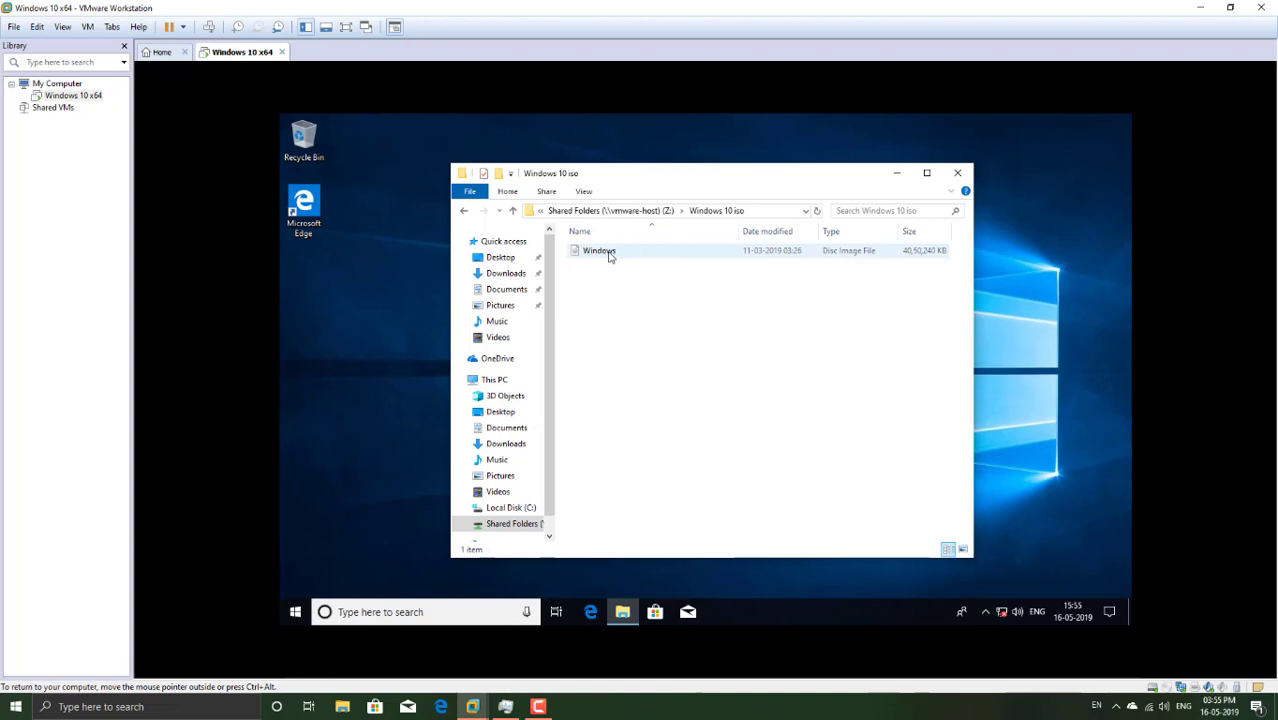
pyautogui.click(609, 256)
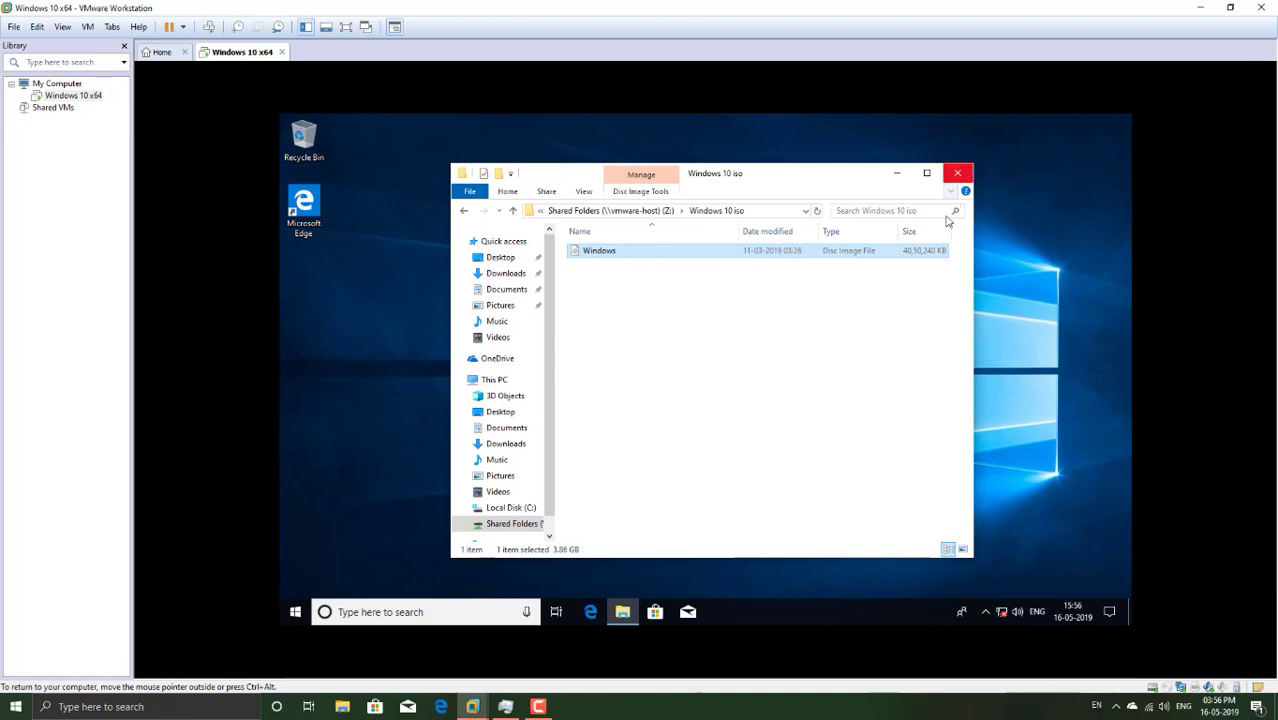
# Step: Launch VMware Workstation Pro and activate its 30-day trial, approving the administrator prompt
pyautogui.click(295, 612)
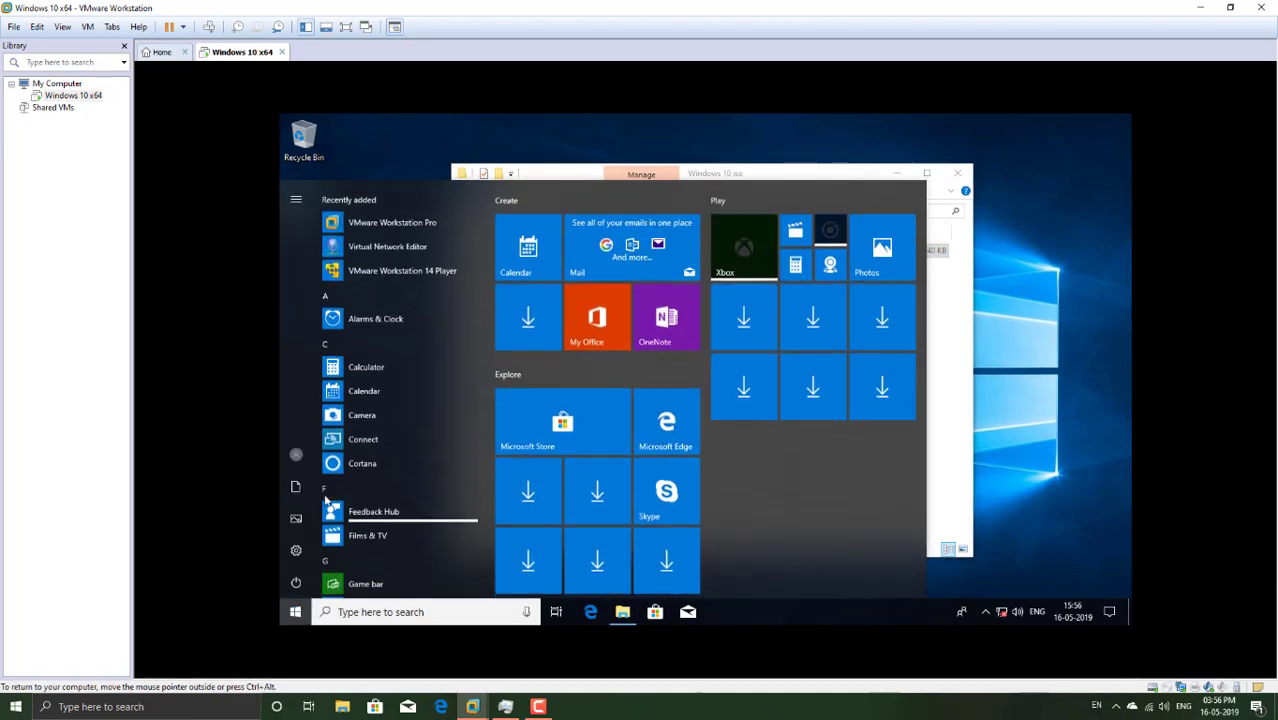
pyautogui.click(423, 220)
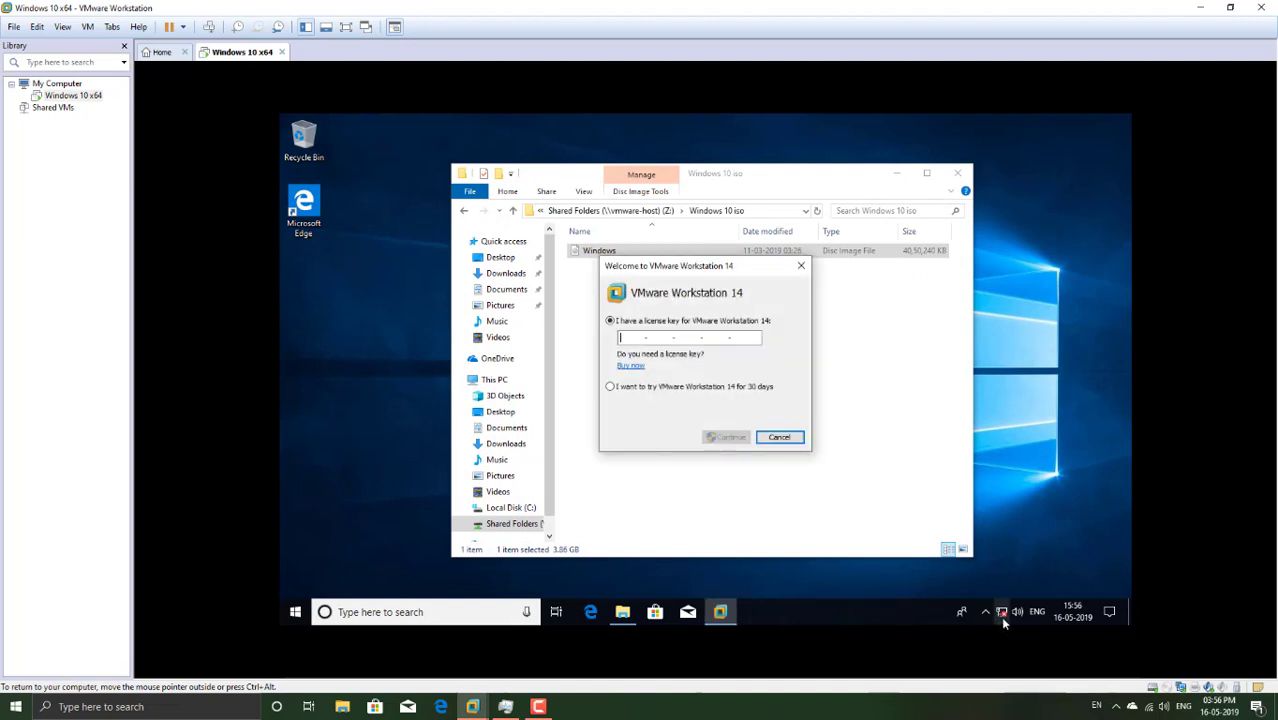
pyautogui.click(738, 389)
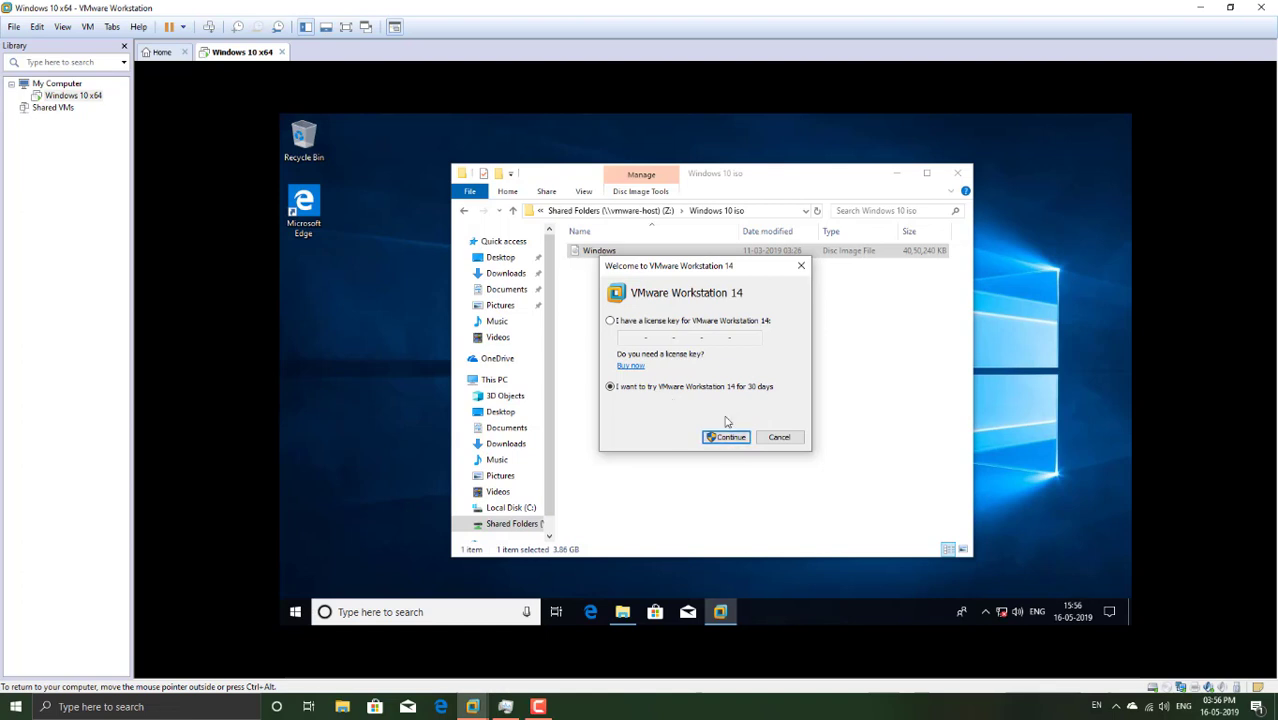
pyautogui.click(728, 437)
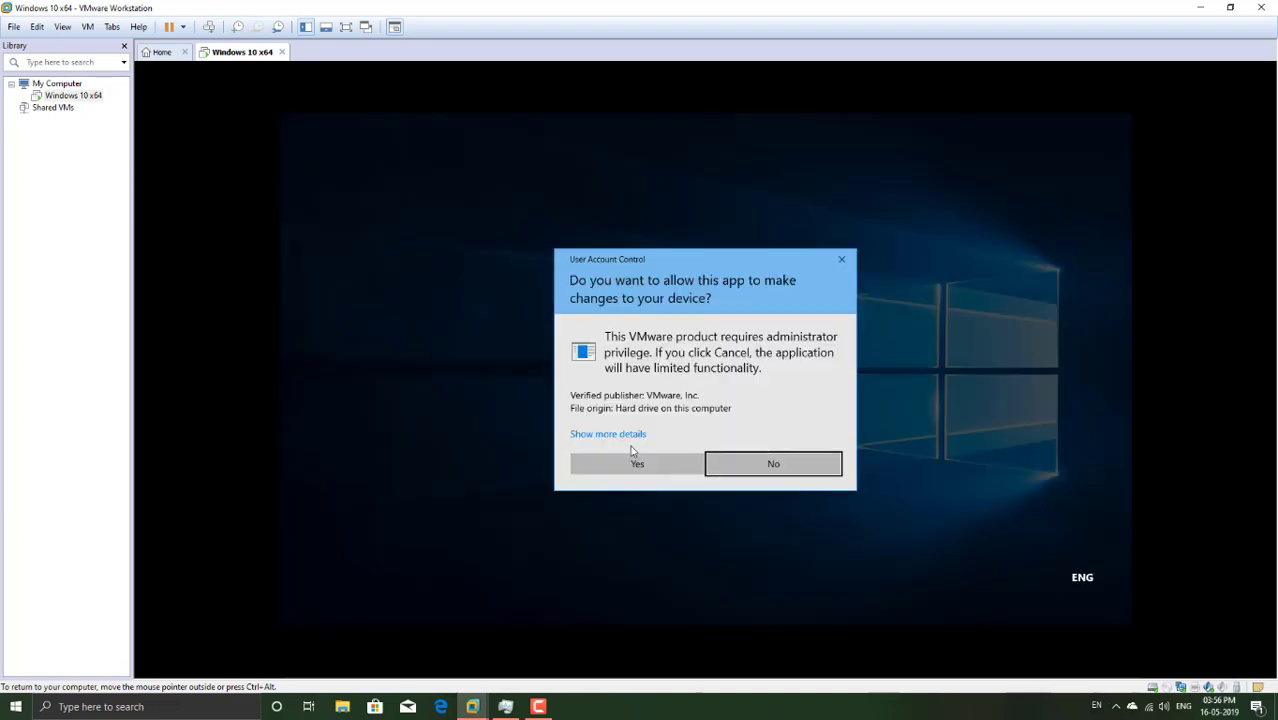
pyautogui.click(636, 463)
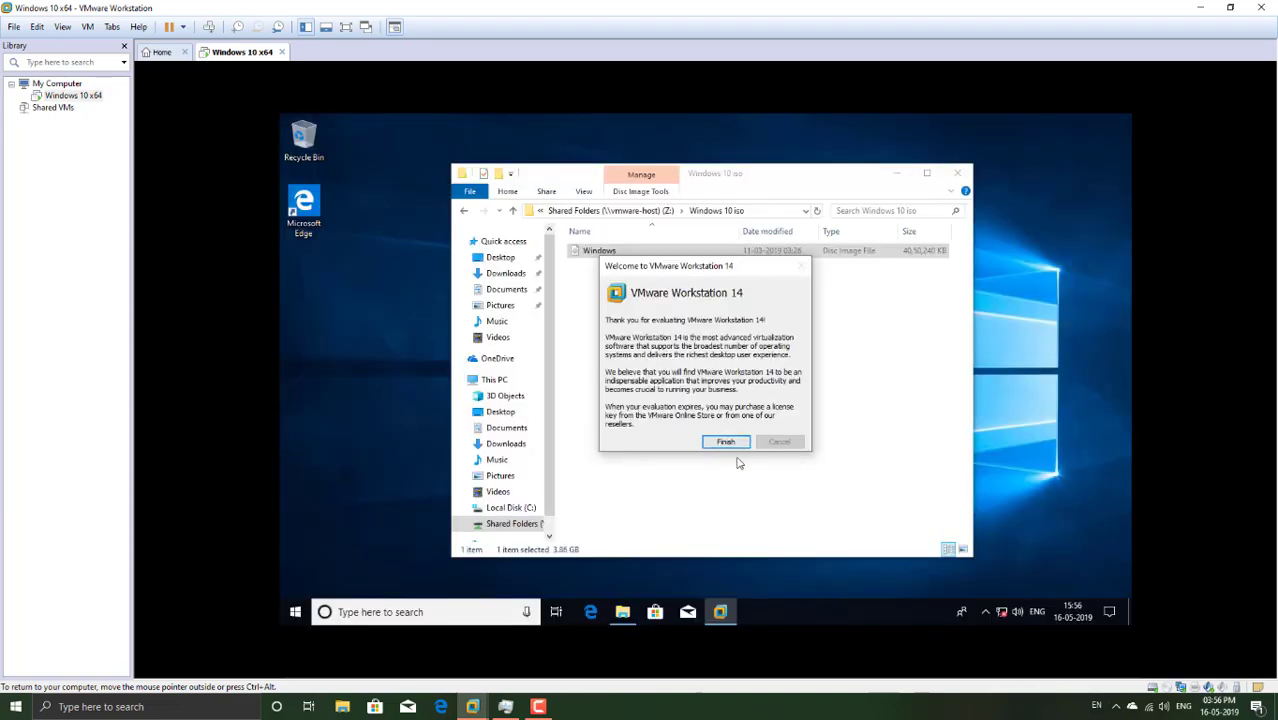
pyautogui.click(726, 441)
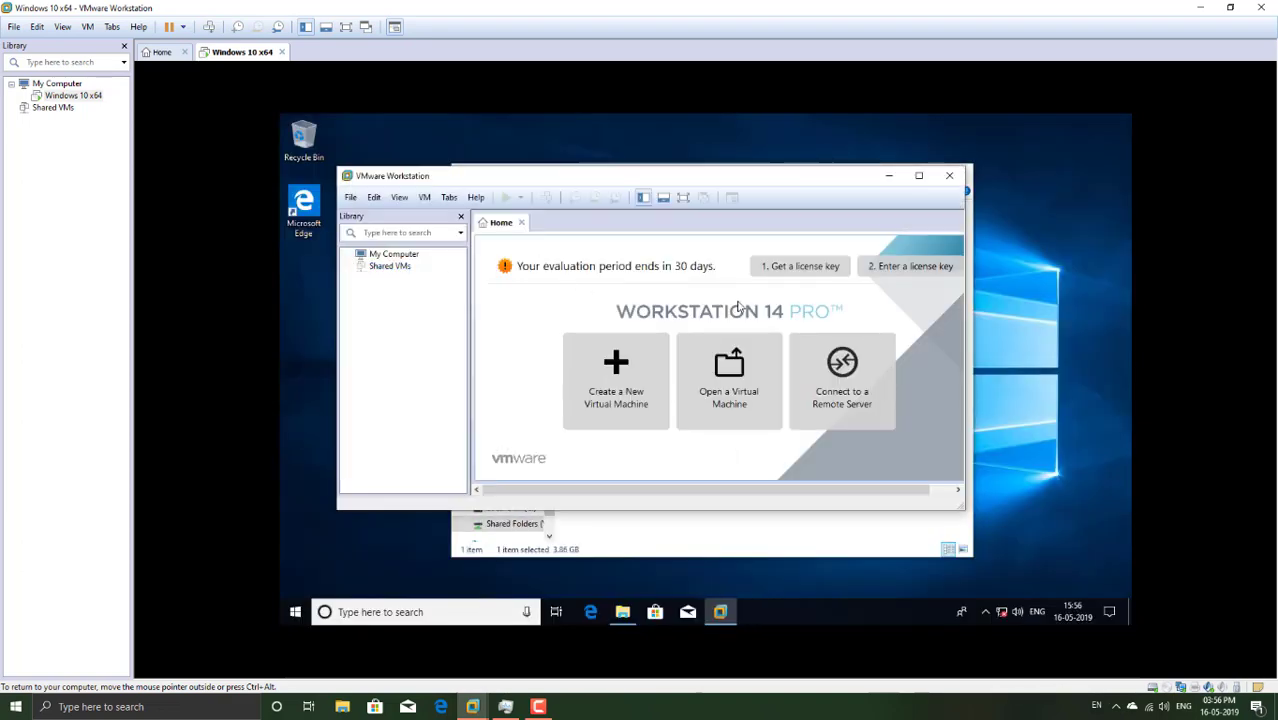
# Step: Close File Explorer, maximize Workstation, and start the New Virtual Machine Wizard
pyautogui.moveTo(763, 177); pyautogui.dragTo(773, 225)
pyautogui.click(962, 174)
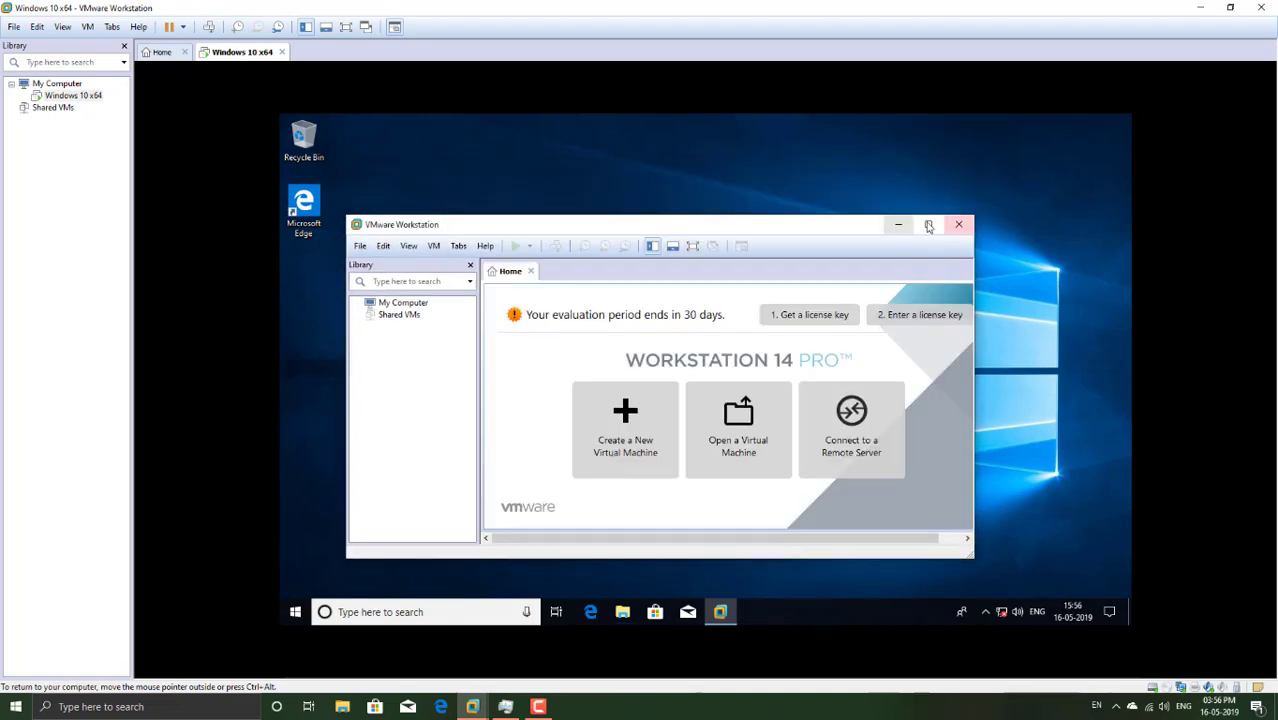
pyautogui.click(928, 224)
pyautogui.click(675, 345)
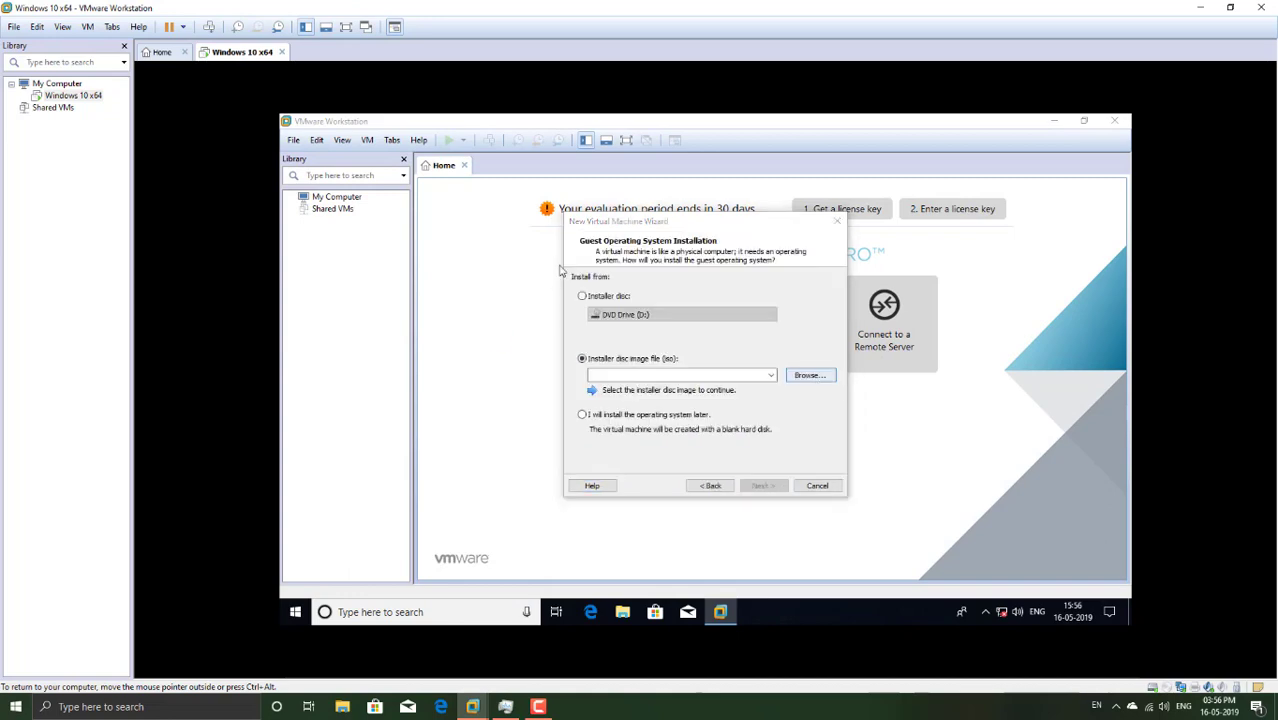
# Step: Create the Windows 10 x64 virtual machine from the shared ISO, reviewing its hardware first
pyautogui.click(764, 486)
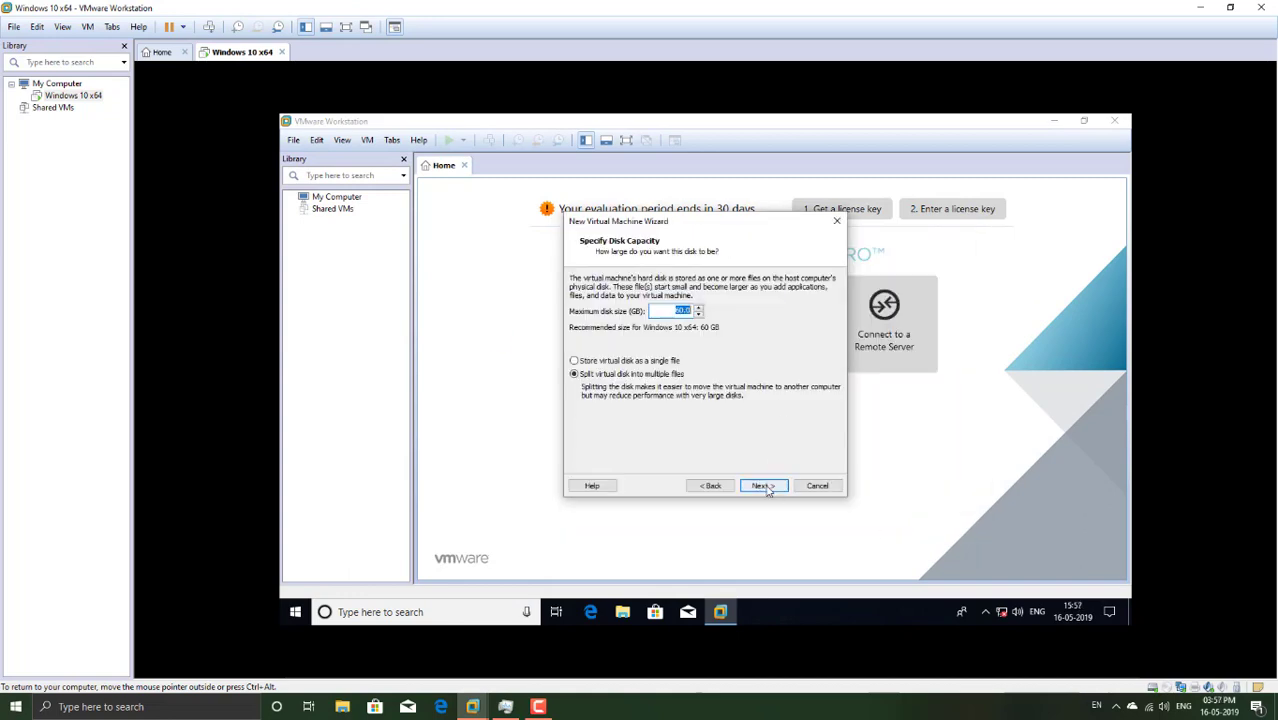
pyautogui.click(764, 486)
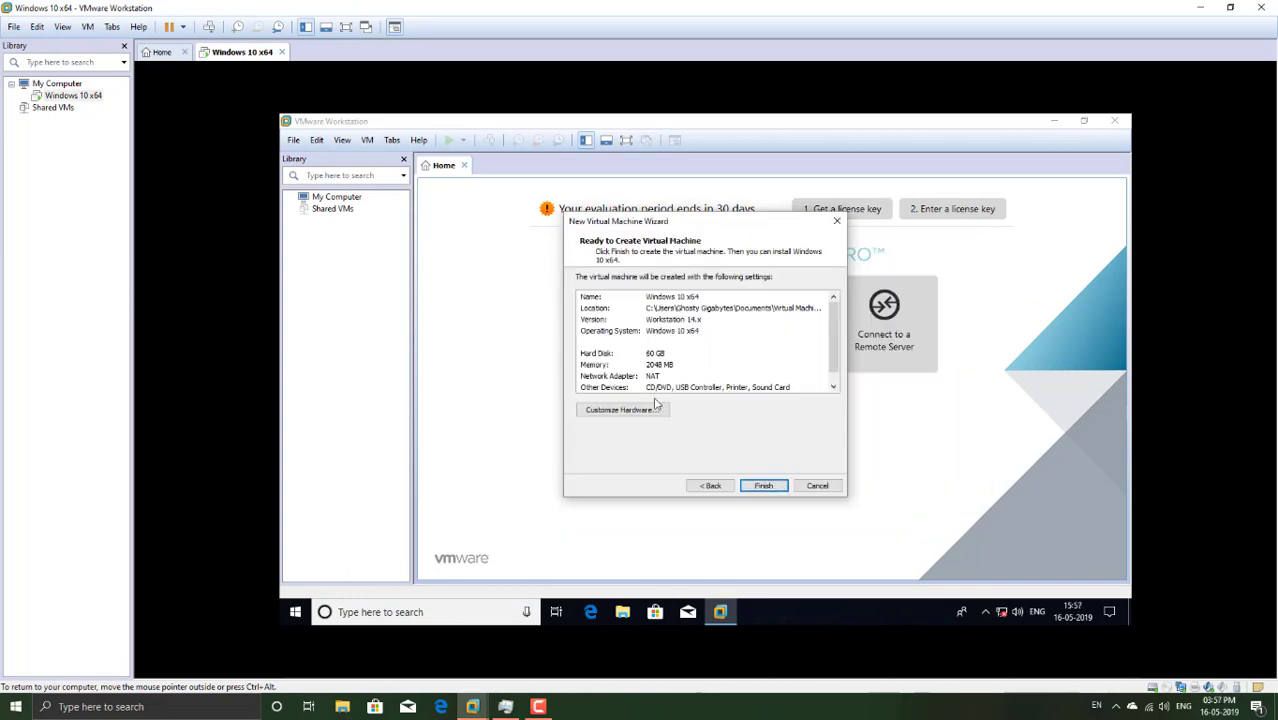
pyautogui.click(650, 403)
pyautogui.click(836, 531)
pyautogui.click(762, 486)
# Step: Power on the new VM, accept the performance warning, and dismiss the missing VT-x error
pyautogui.click(535, 214)
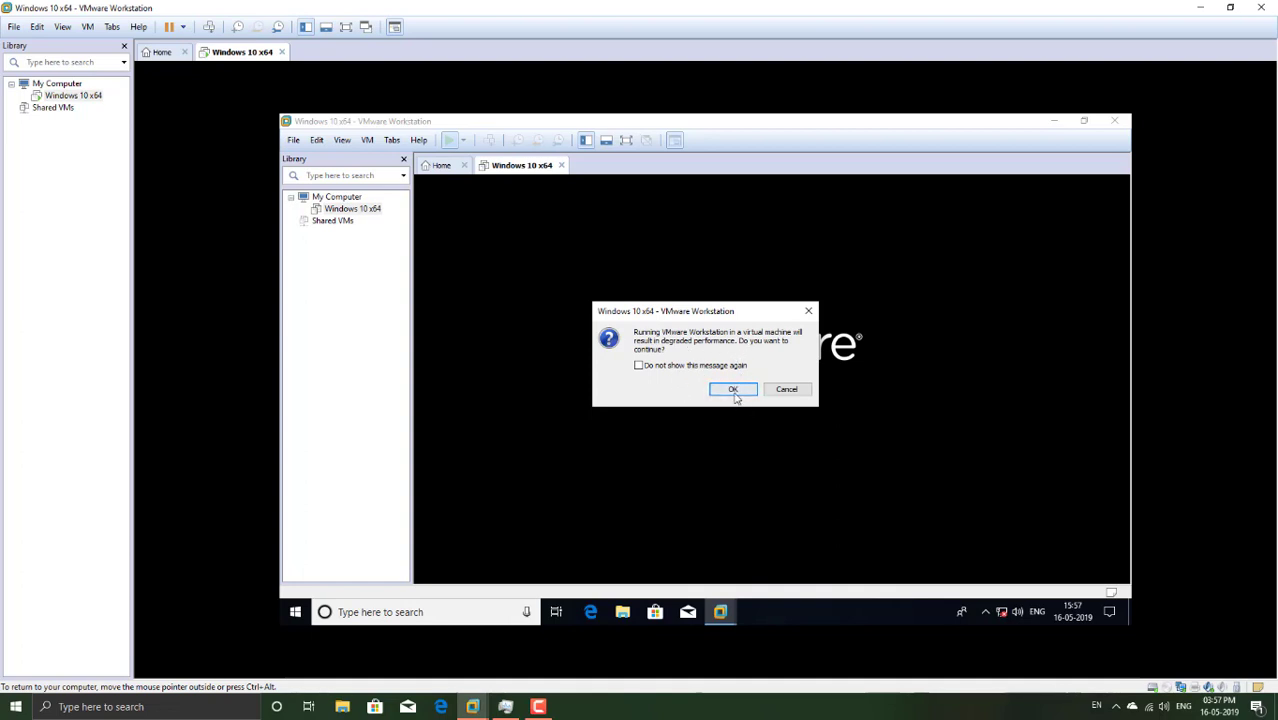
pyautogui.click(731, 389)
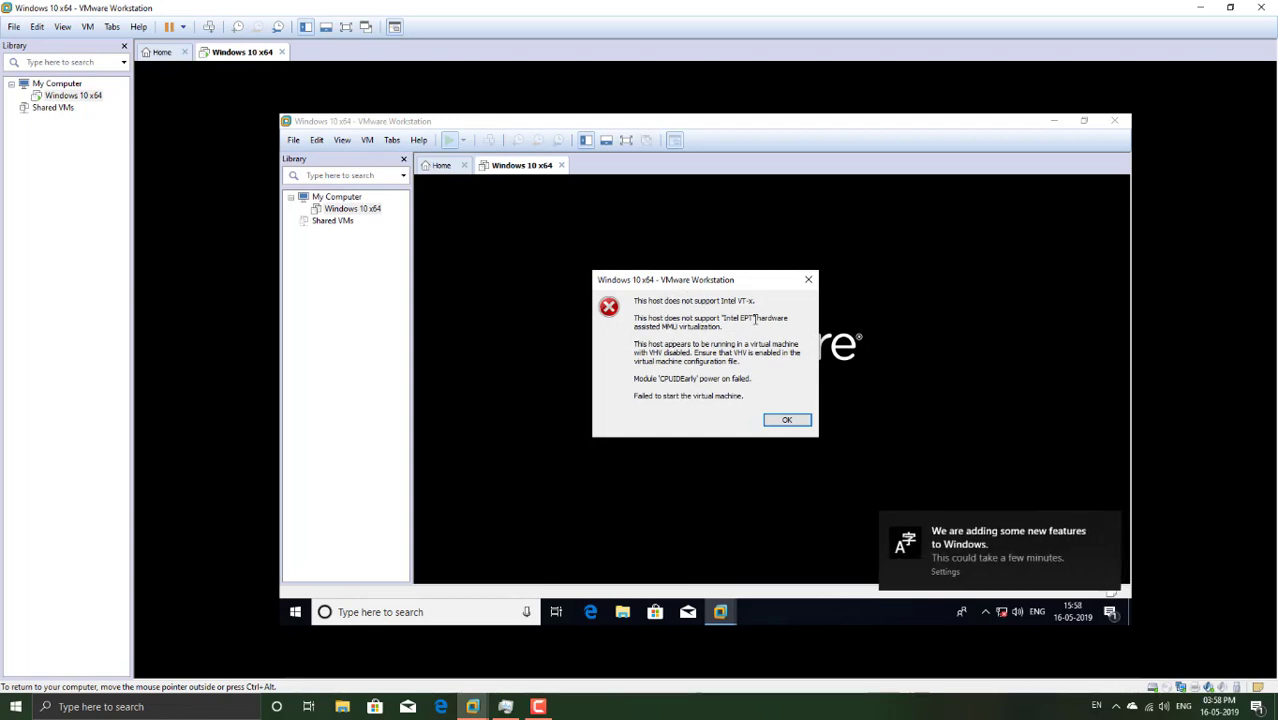
pyautogui.click(787, 420)
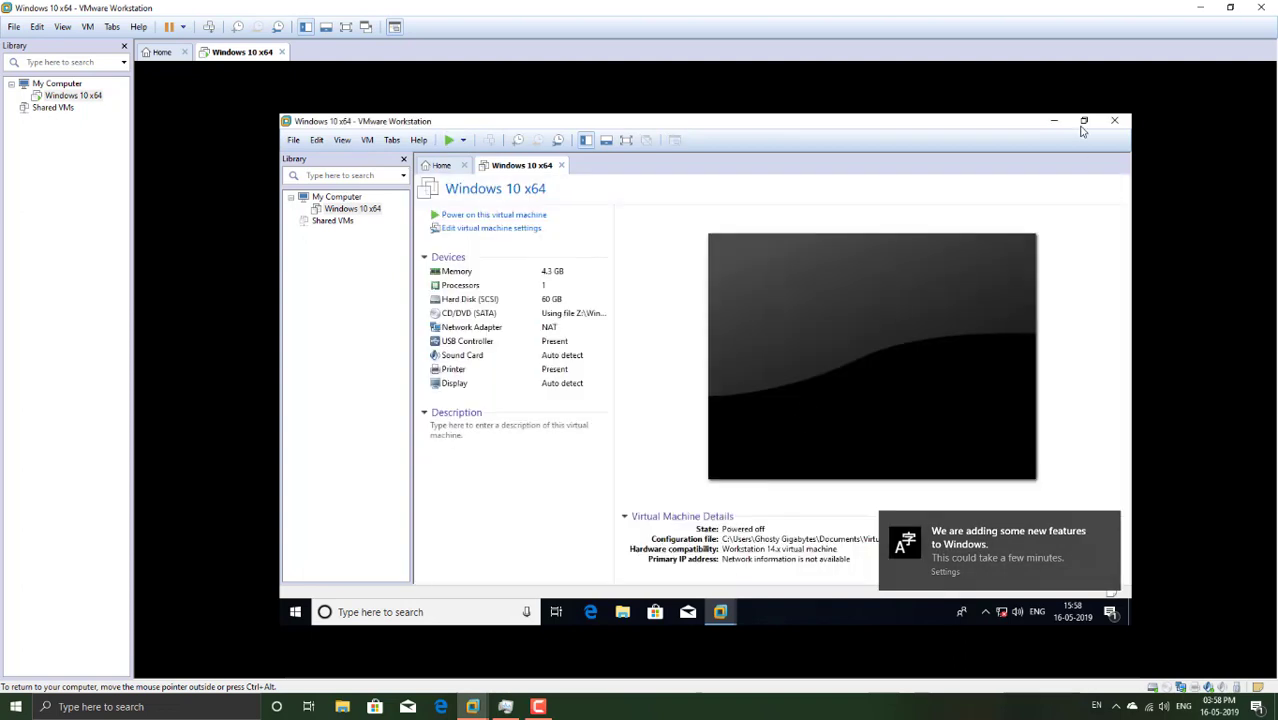
# Step: Close nested Workstation, check Task Manager's CPU page (Pentium G2130, 1 virtual processor), then close it
pyautogui.click(1112, 120)
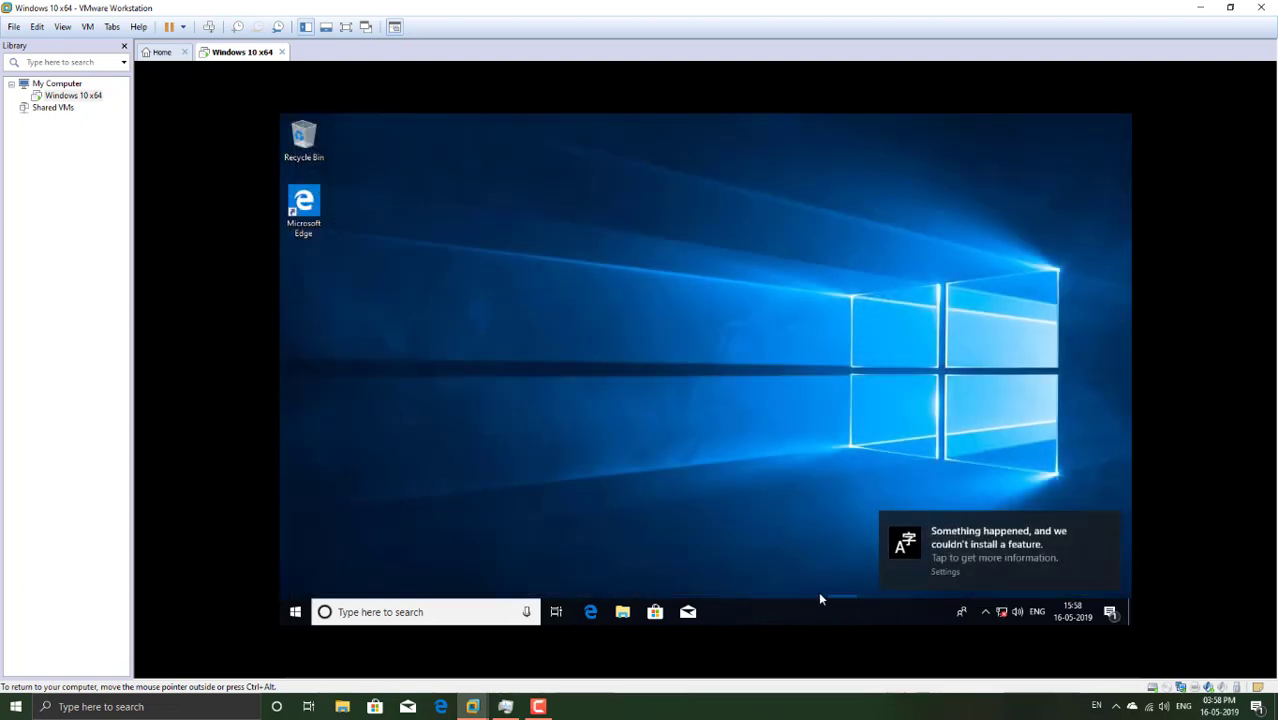
pyautogui.rightClick(818, 593)
pyautogui.rightClick(818, 617)
pyautogui.click(849, 550)
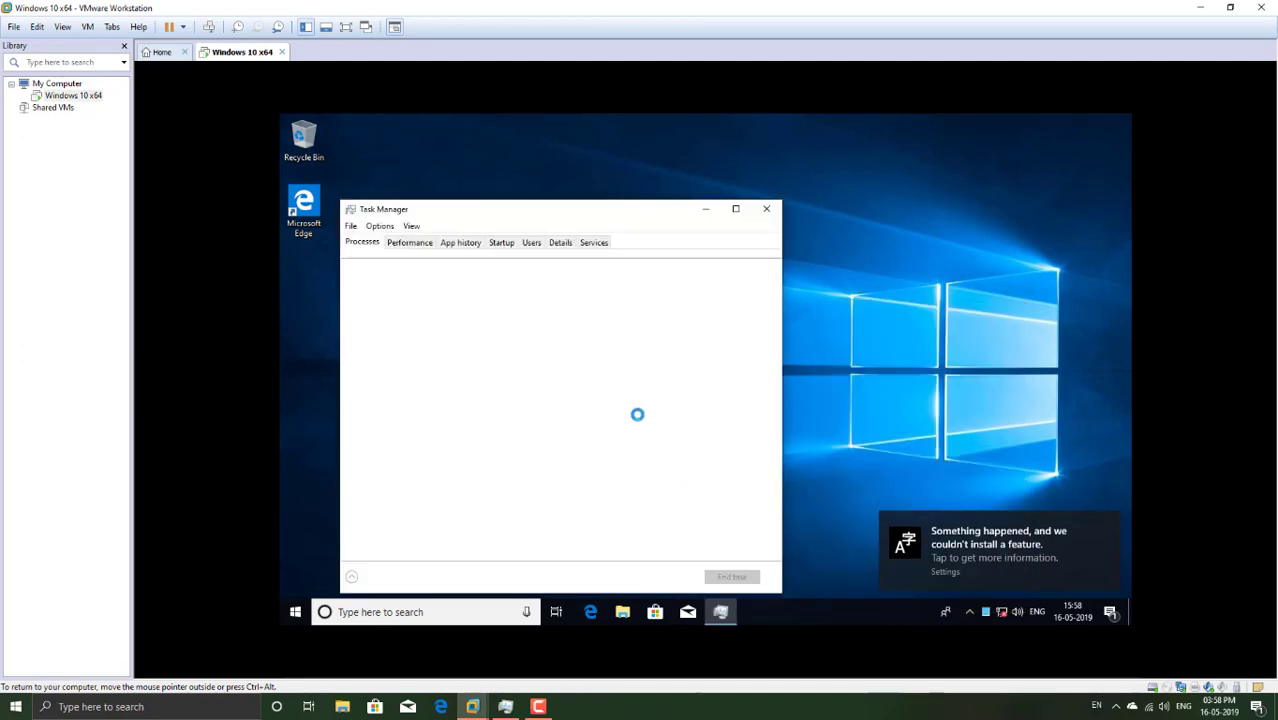
pyautogui.click(412, 243)
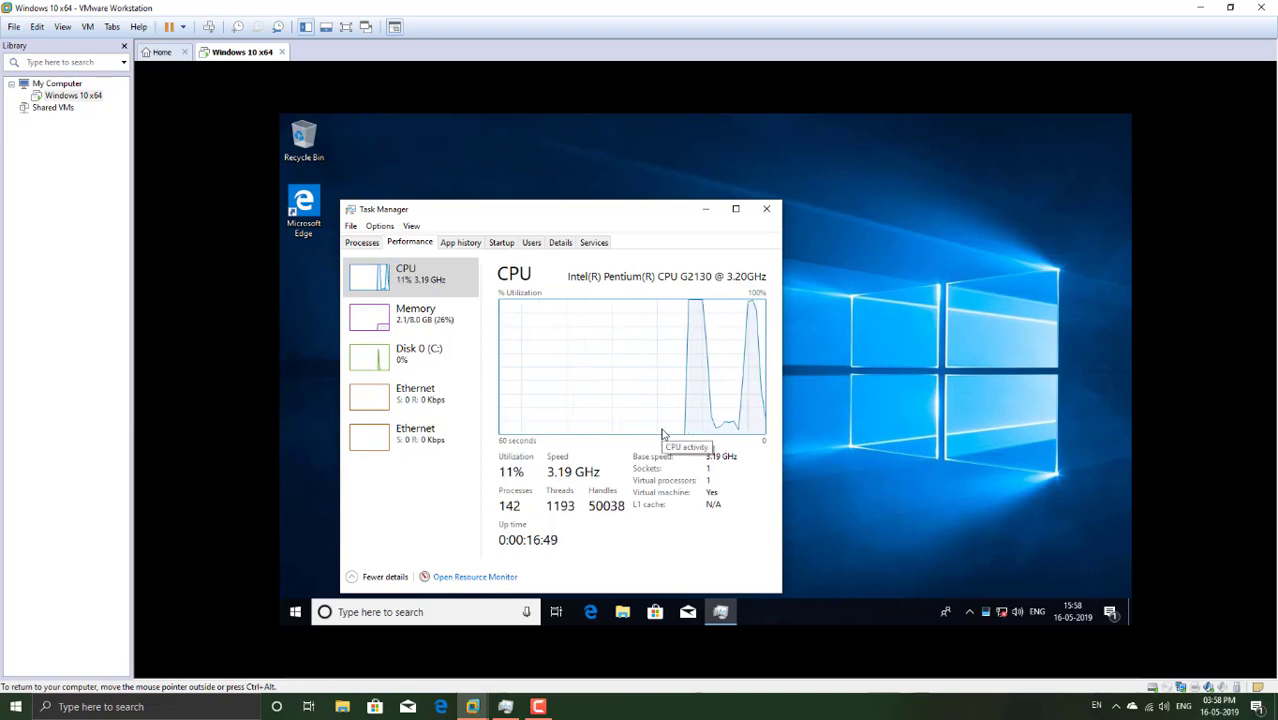
pyautogui.click(762, 213)
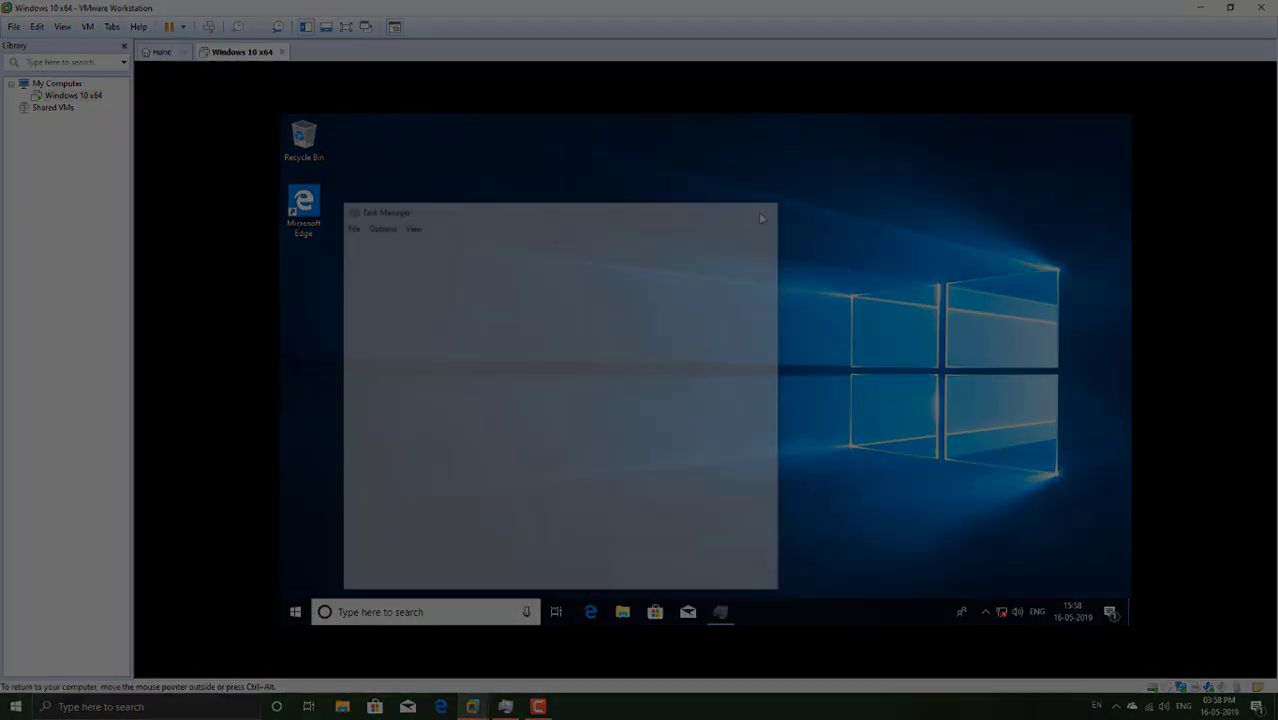